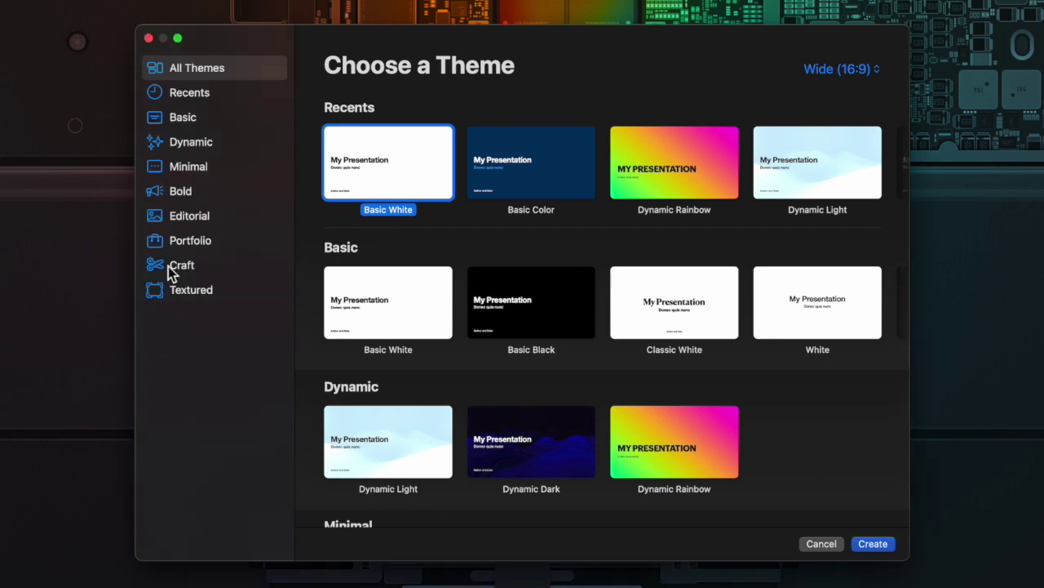
Look through the presentation themes by category, including Basic, Dynamic, Minimal, Textured and Recents.
left_click(188, 117)
left_click(179, 142)
left_click(182, 170)
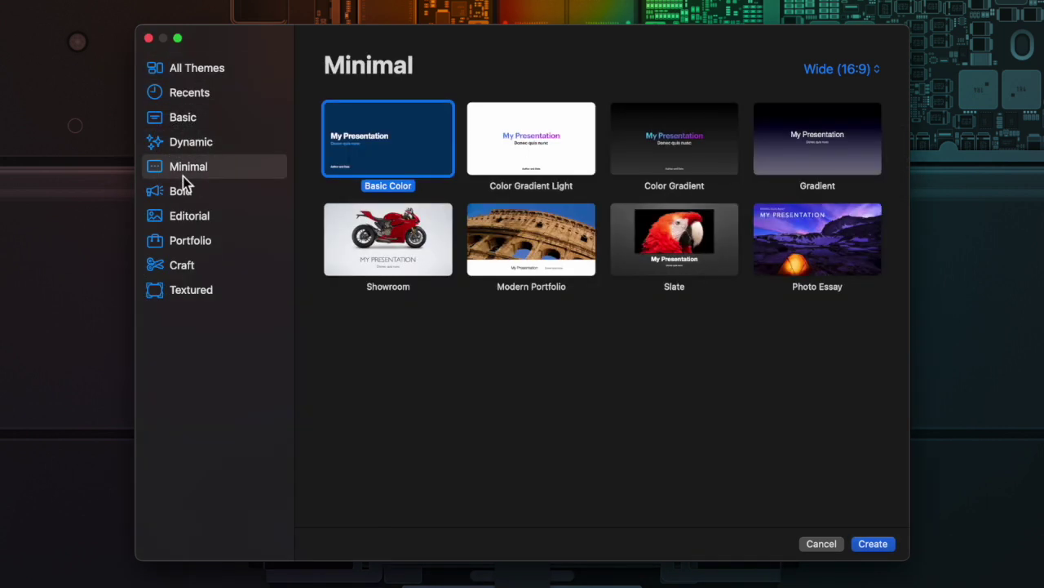
left_click(183, 220)
left_click(181, 266)
left_click(174, 294)
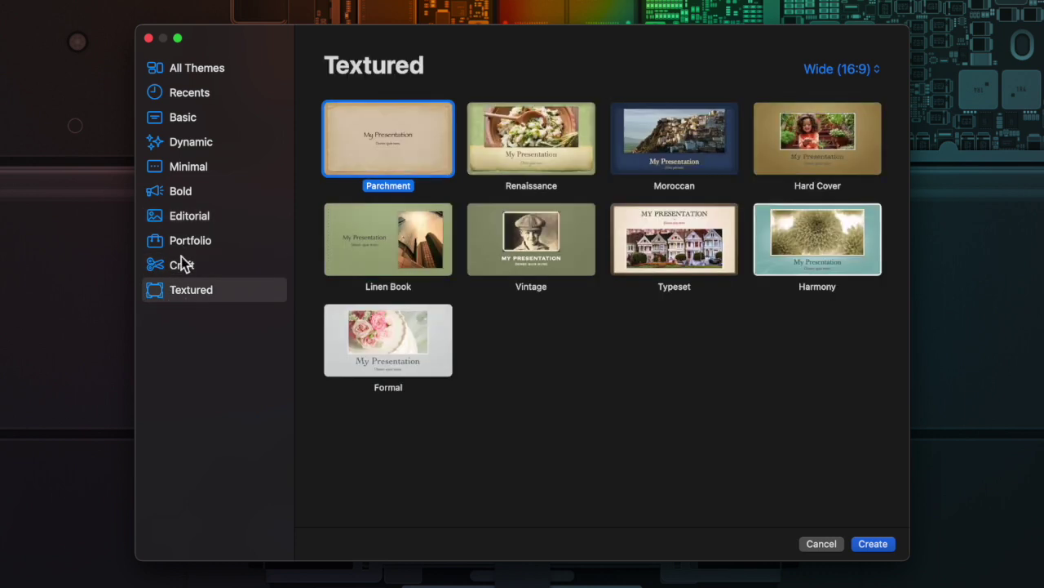
left_click(182, 92)
left_click(182, 119)
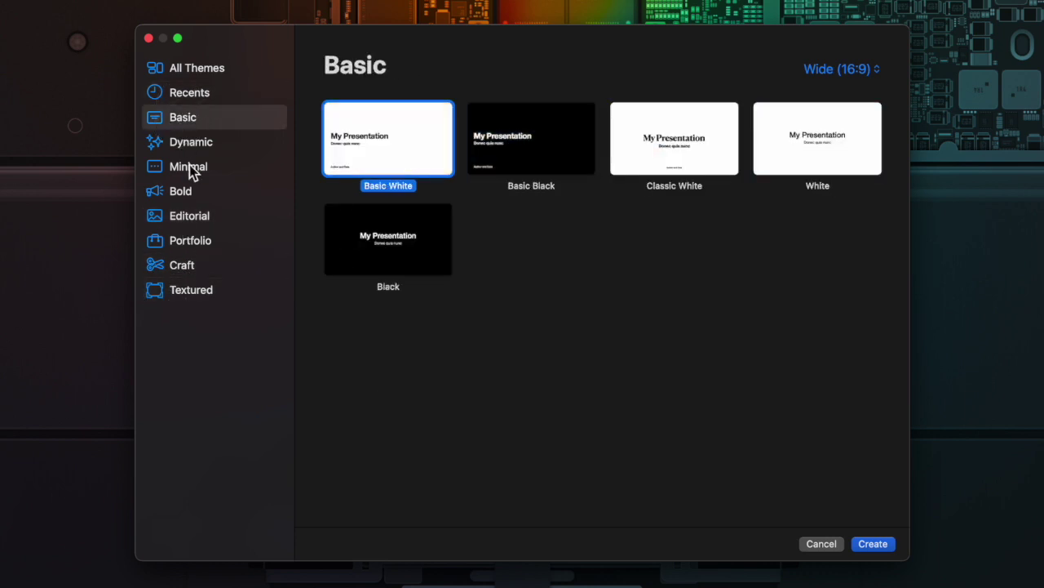
left_click(189, 144)
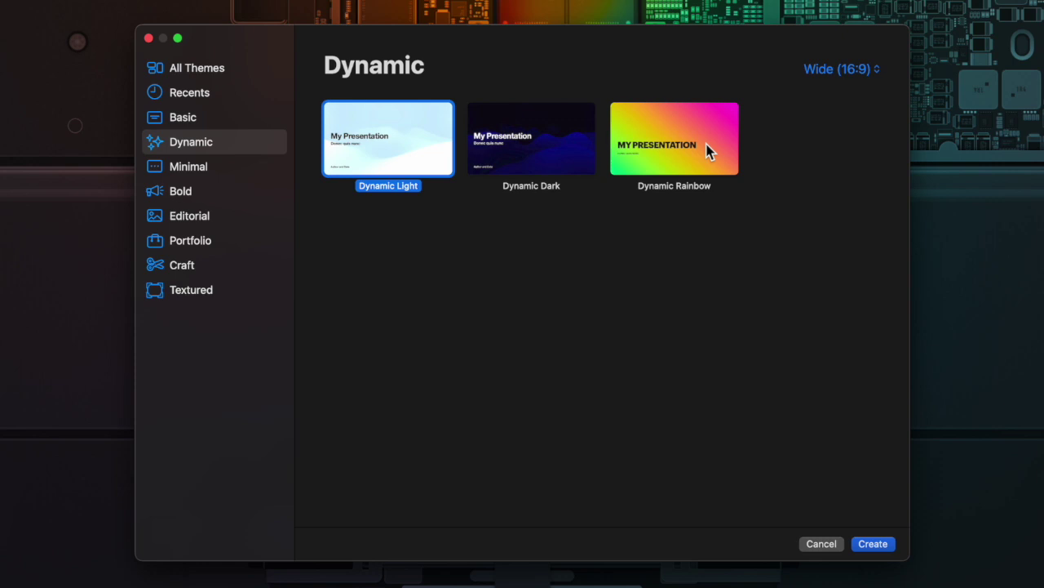
left_click(208, 115)
left_click(173, 96)
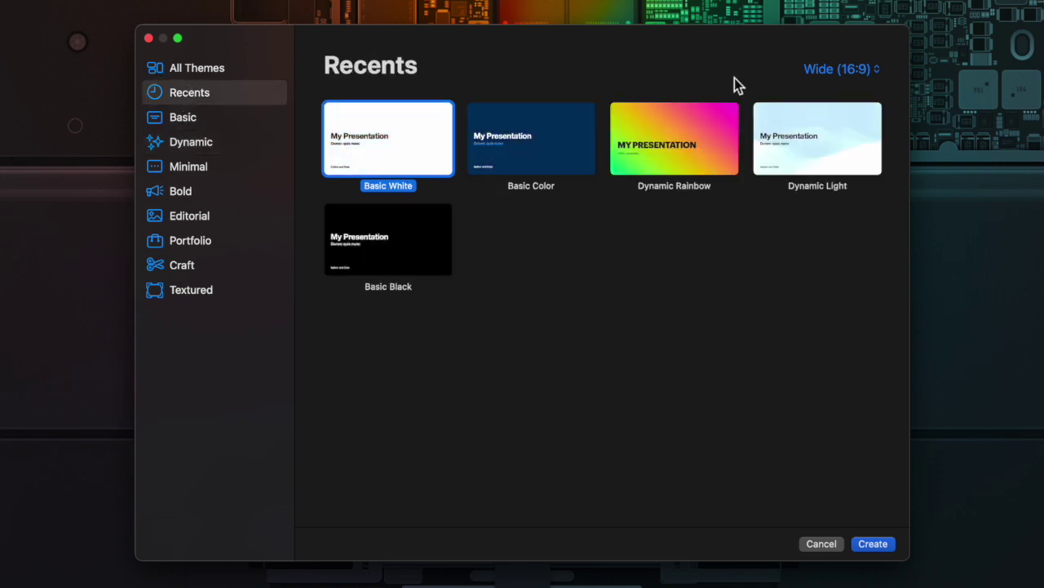
Preview the themes in Standard (4:3) slide size, and return to Wide (16:9).
left_click(866, 76)
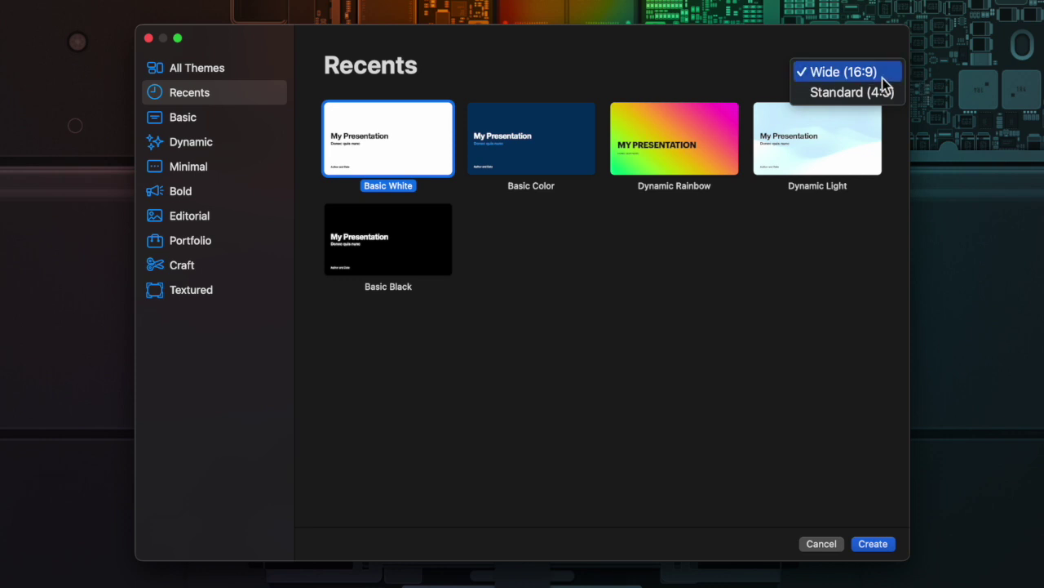
left_click(877, 93)
left_click(860, 71)
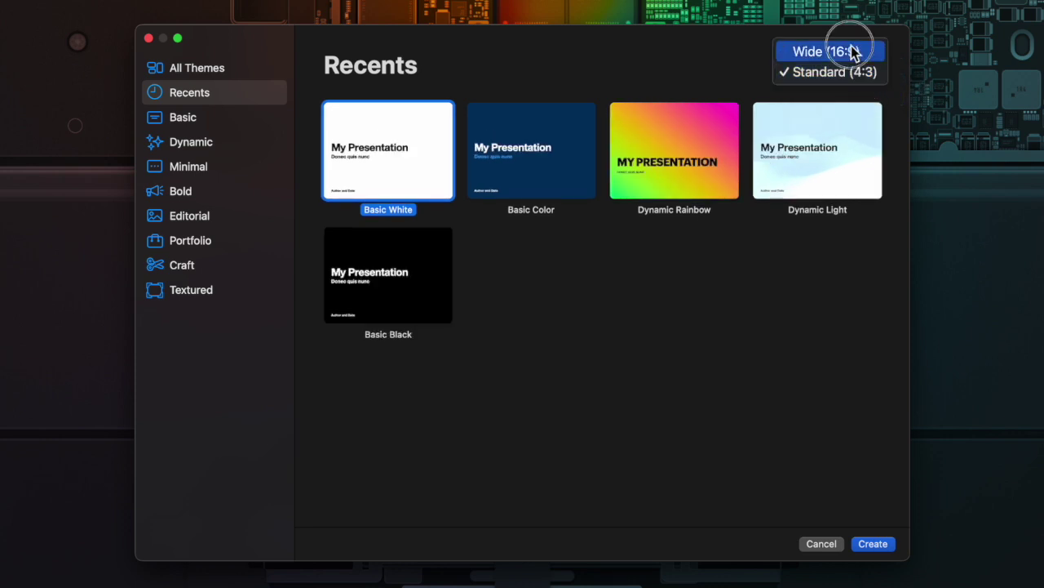
left_click(852, 52)
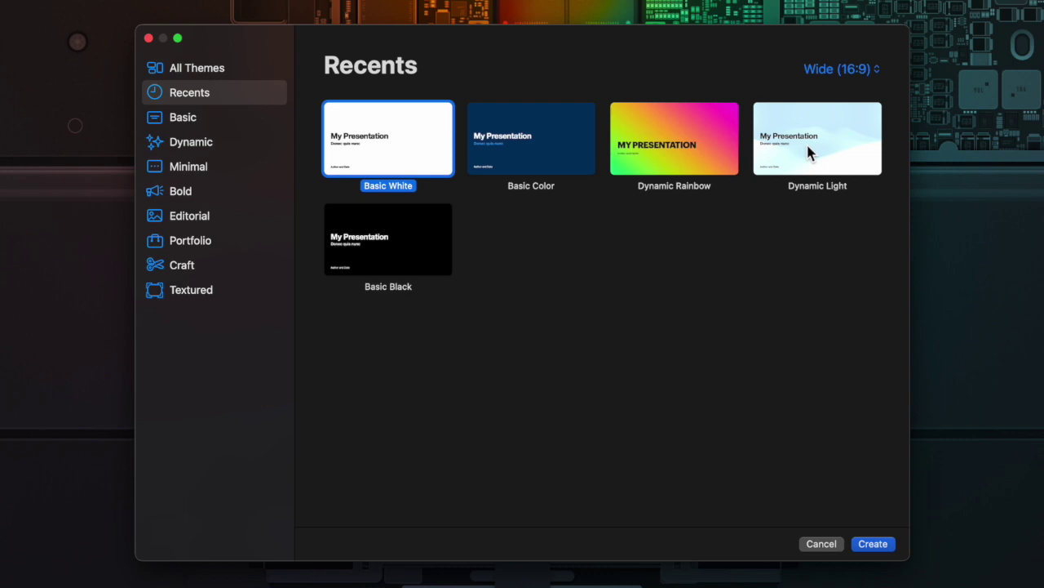
Create a presentation from the Dynamic Light theme in the Dynamic category.
left_click(191, 142)
double_click(360, 140)
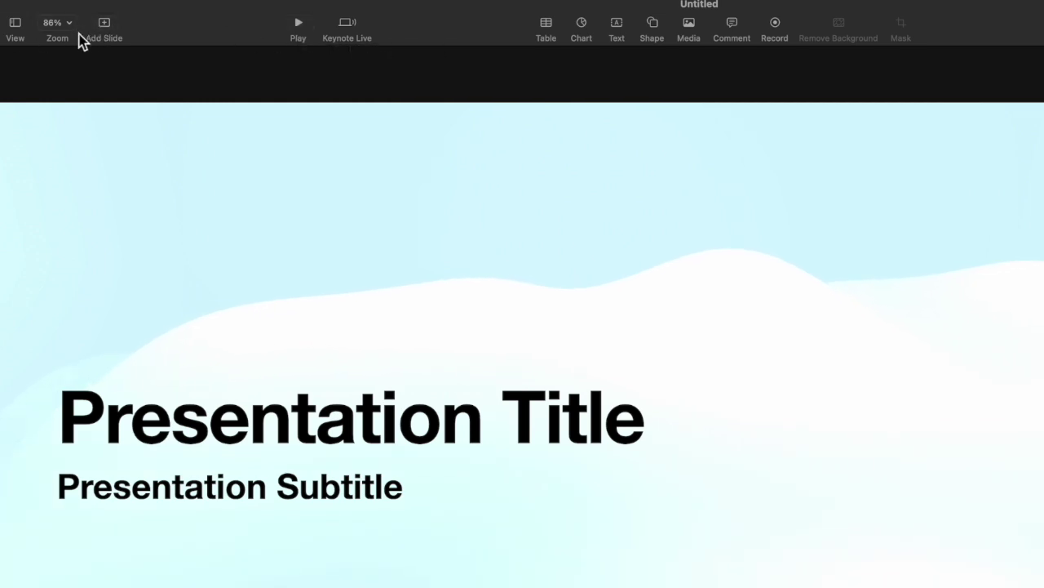
Open the slide layouts for editing and show only the slide without the navigator.
left_click(15, 23)
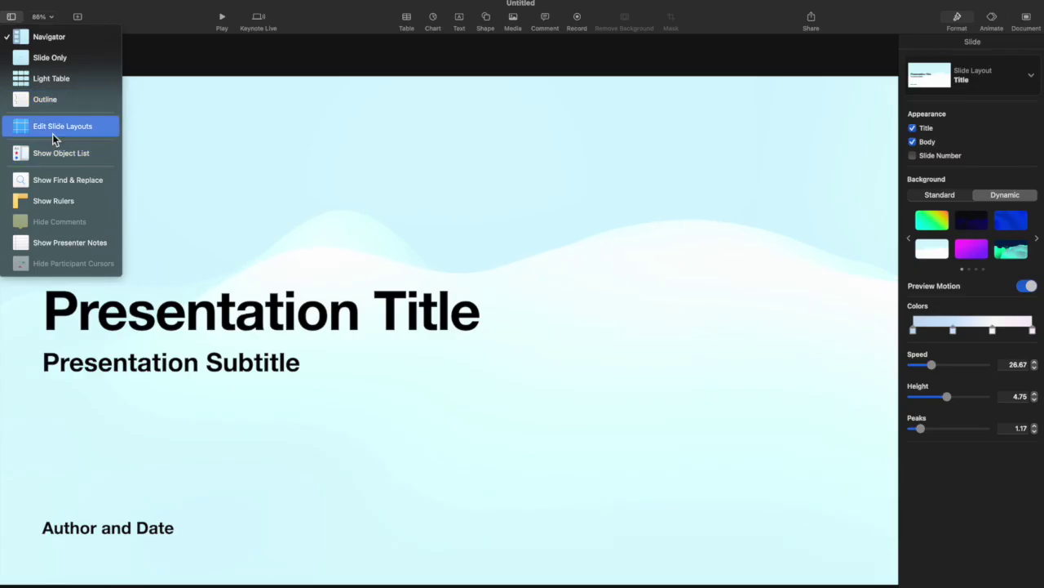
left_click(56, 133)
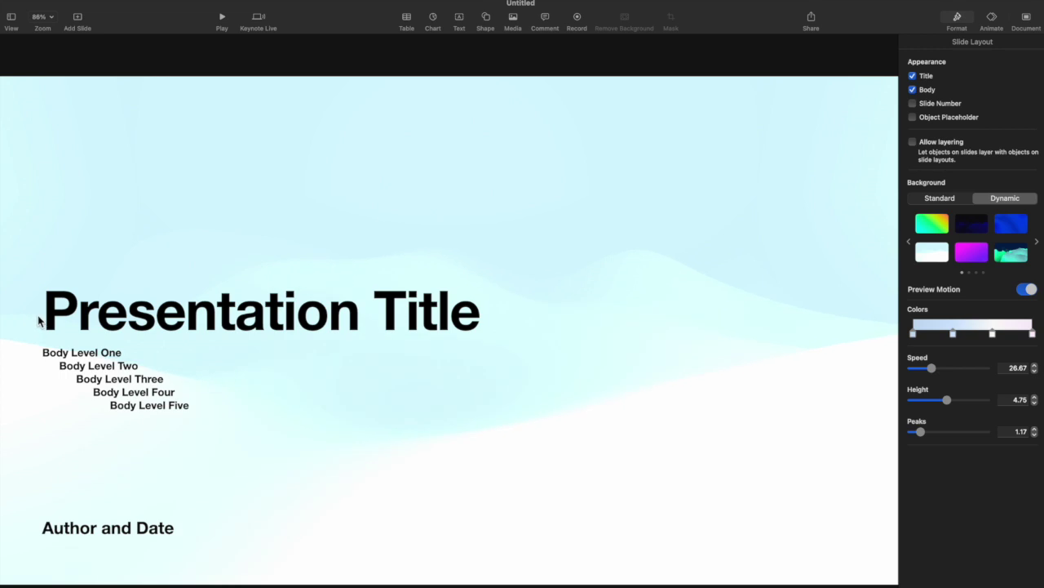
left_click(13, 21)
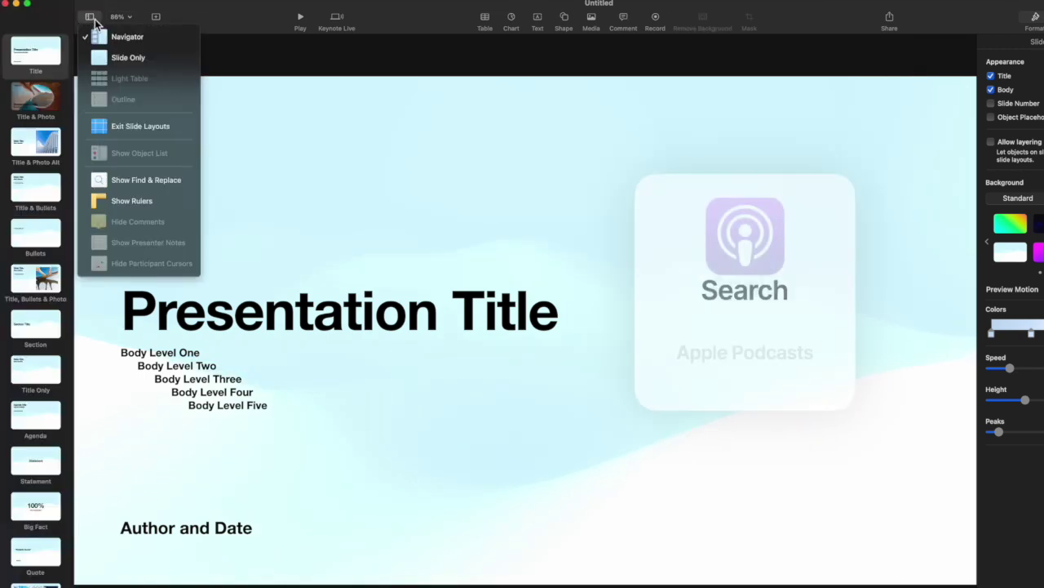
left_click(127, 58)
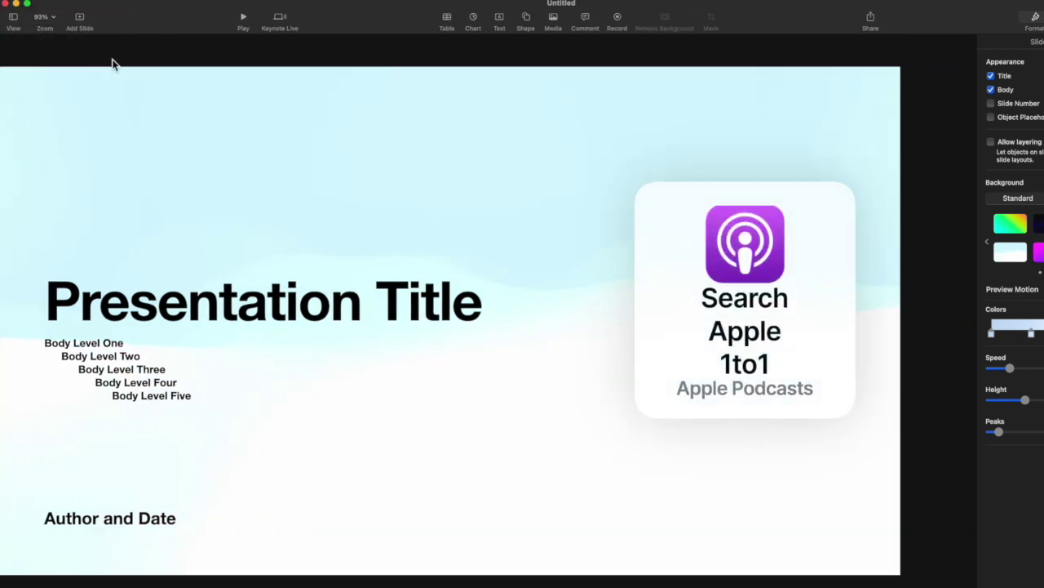
Bring back the navigator and look through the theme's slide layouts.
left_click(14, 22)
left_click(43, 41)
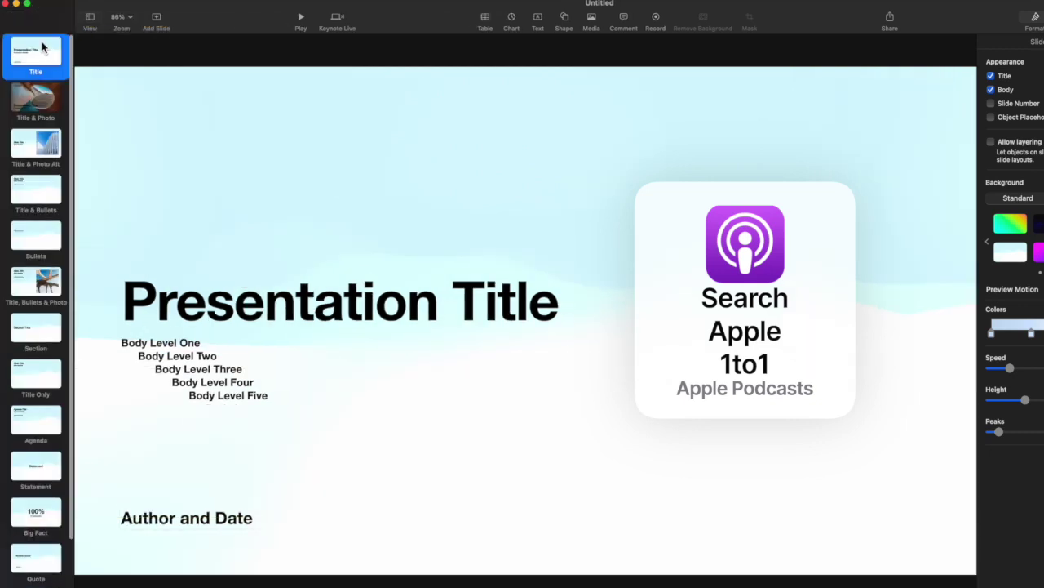
scroll(42, 139, "down", 3)
scroll(41, 147, "up", 3)
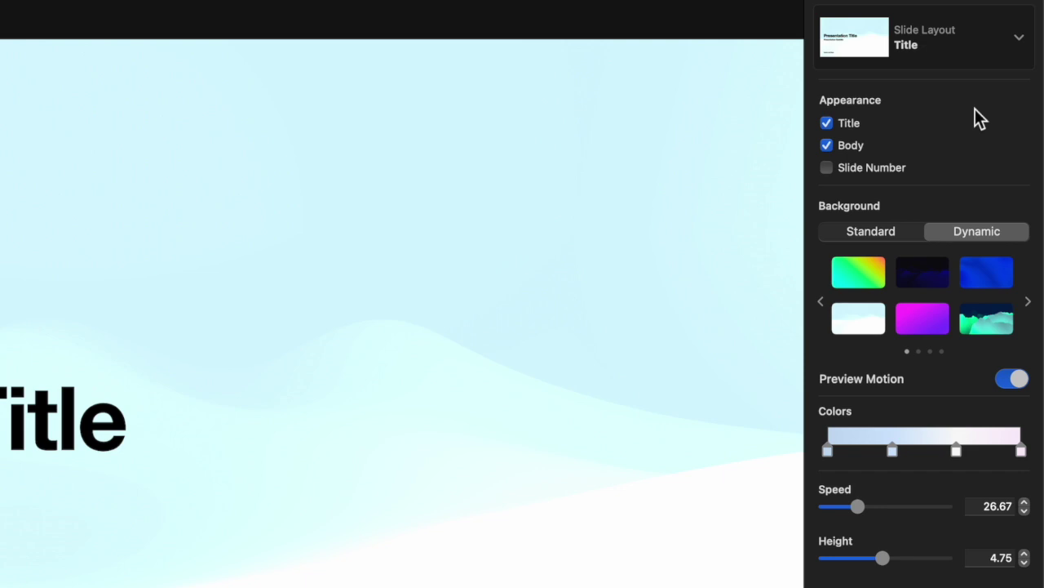
Change the title slide's layout to Statement and close the layout chooser.
left_click(1018, 44)
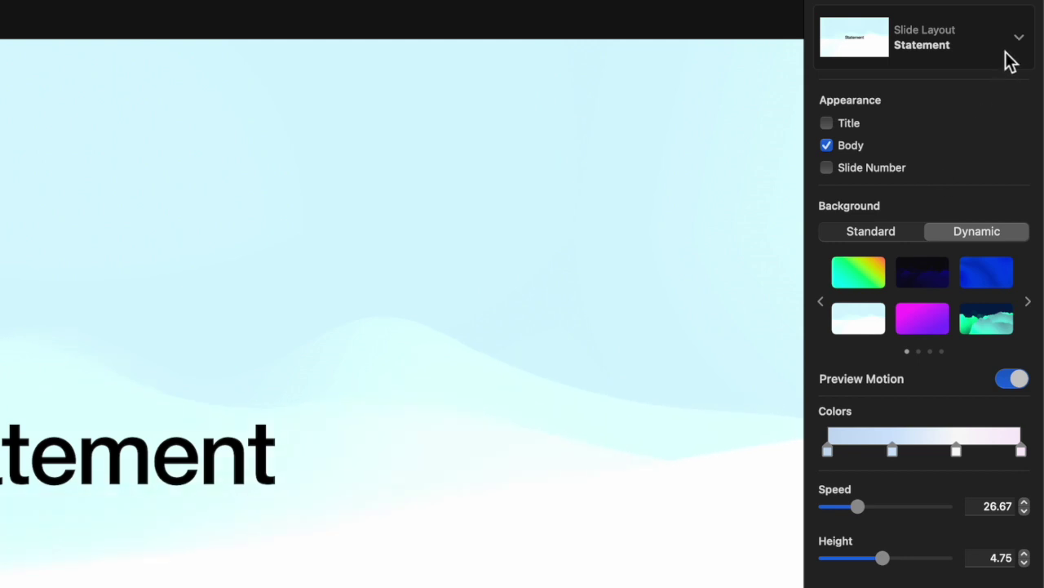
left_click(1010, 61)
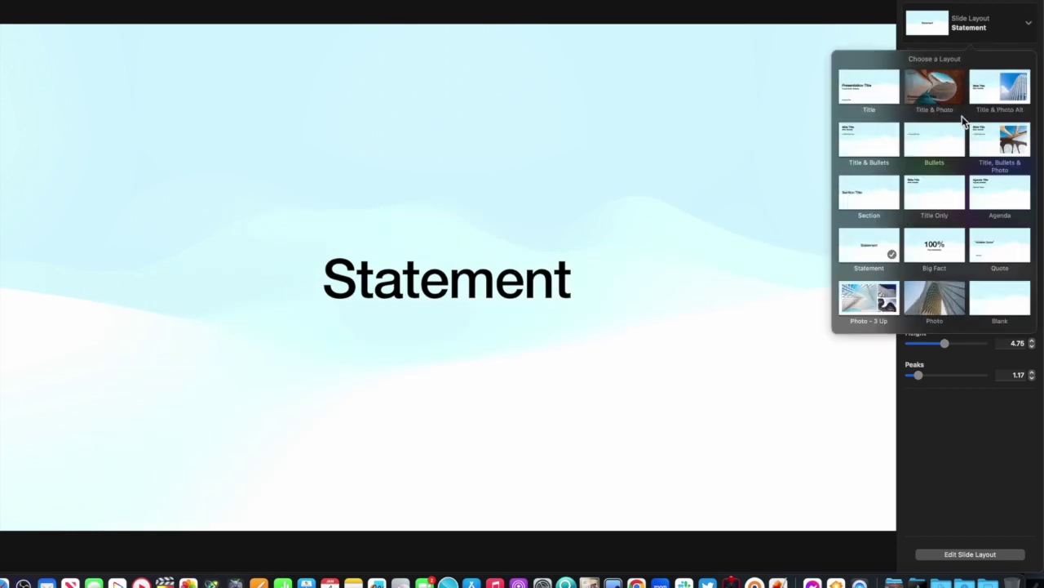
left_click(764, 239)
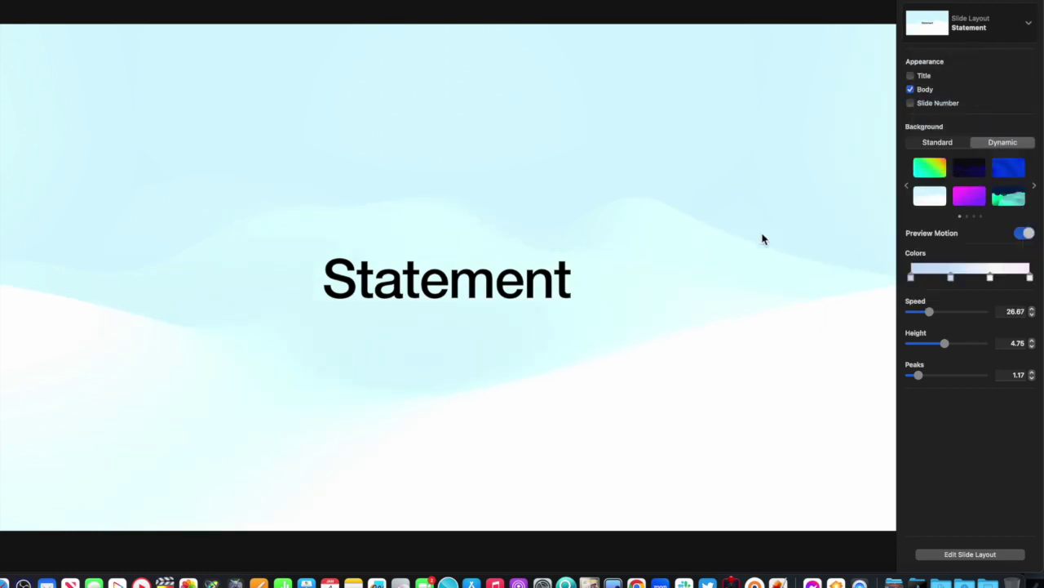
Replace the statement placeholder text on the slide with "Apple 1 to 1".
left_click(471, 281)
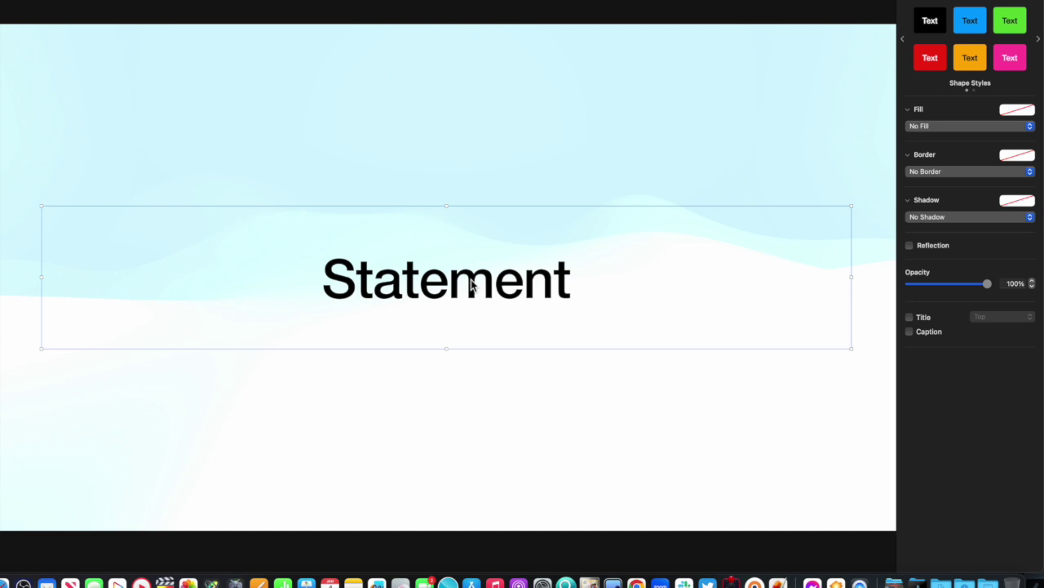
type("Apple to")
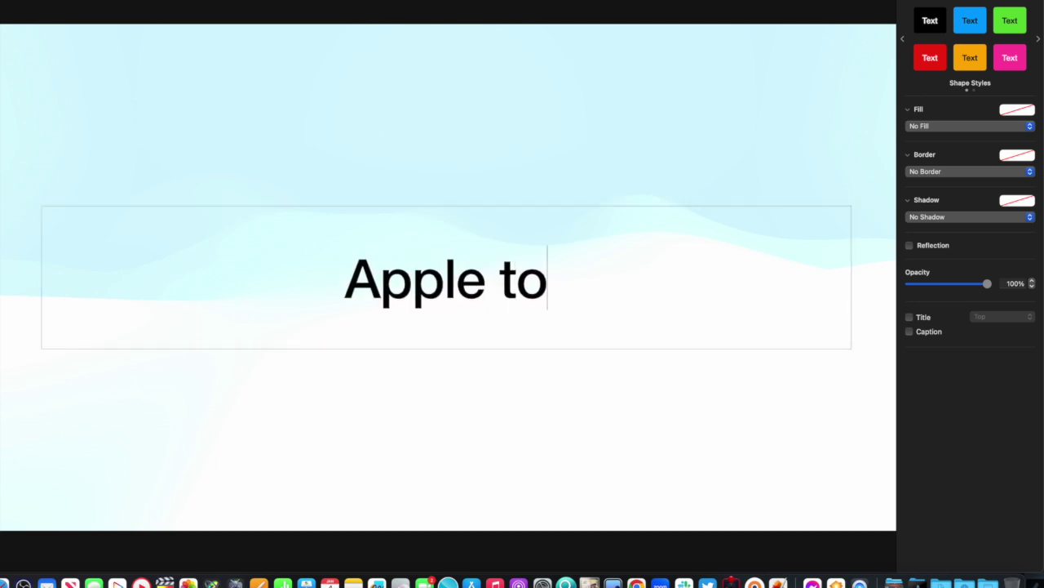
key("BackSpace")
key("BackSpace")
type("2")
key("BackSpace")
type("1 to")
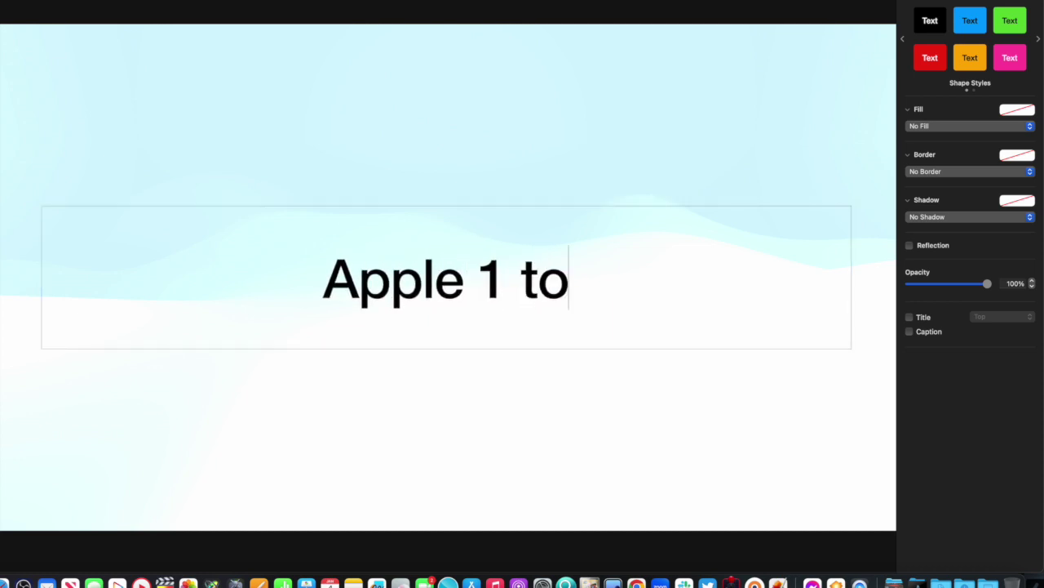
type(" 1")
left_click(461, 410)
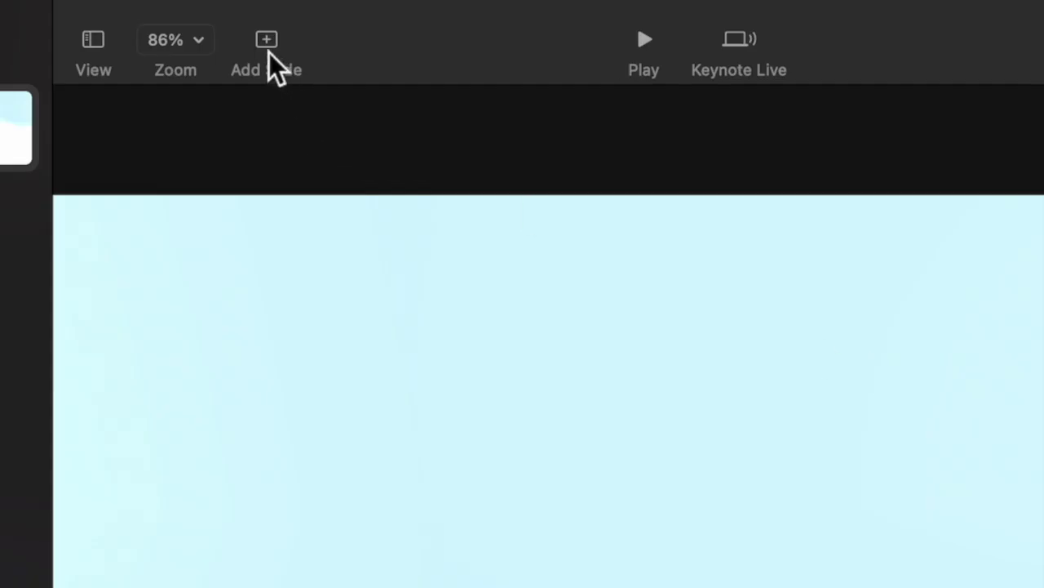
Add a new slide with the Title, Bullets & Photo layout.
left_click(266, 42)
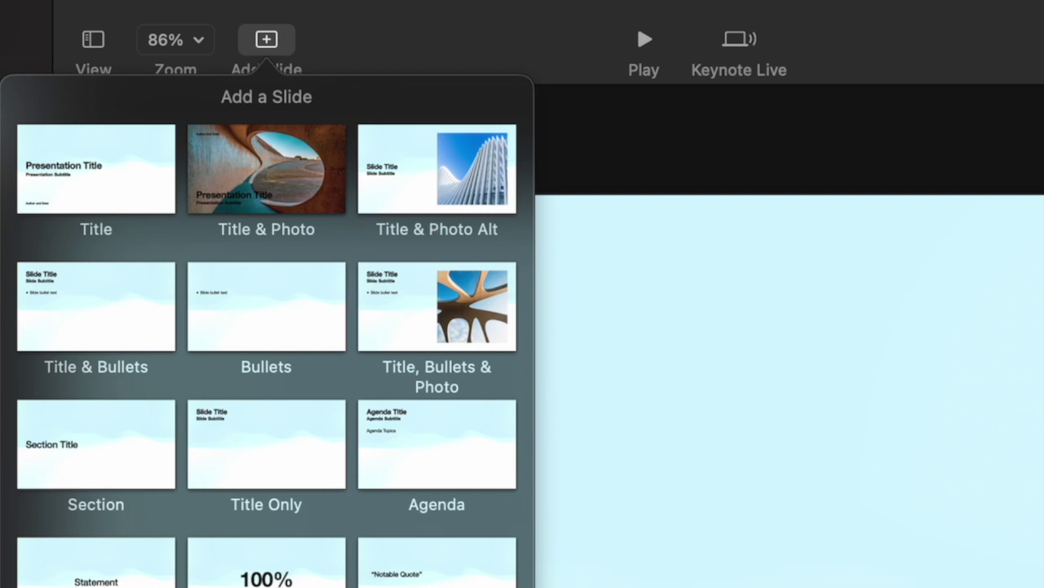
left_click(453, 299)
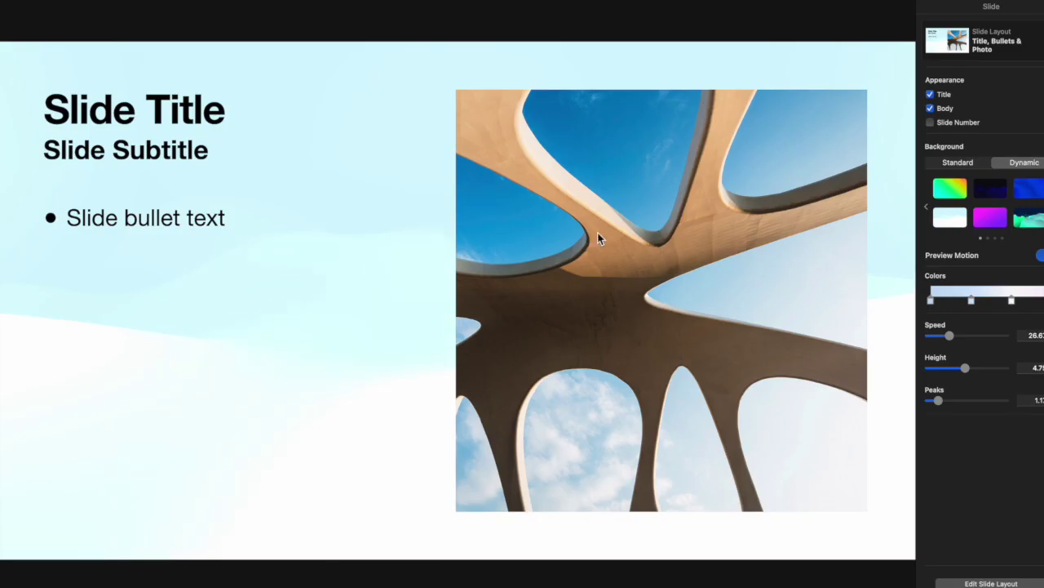
Open the file chooser for replacing the slide's placeholder photo and look through the Desktop folder's files.
left_click(614, 296)
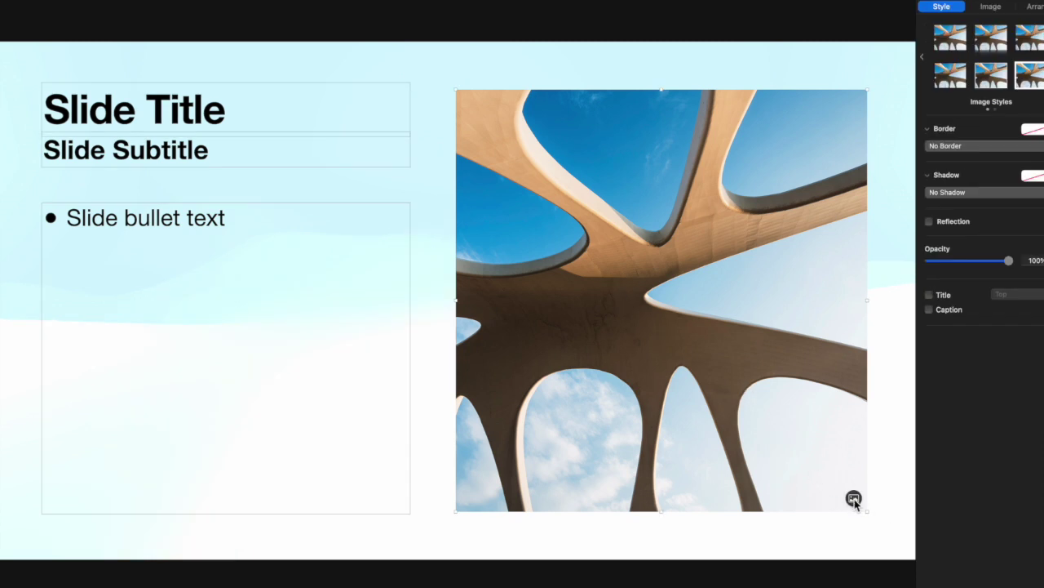
left_click(853, 499)
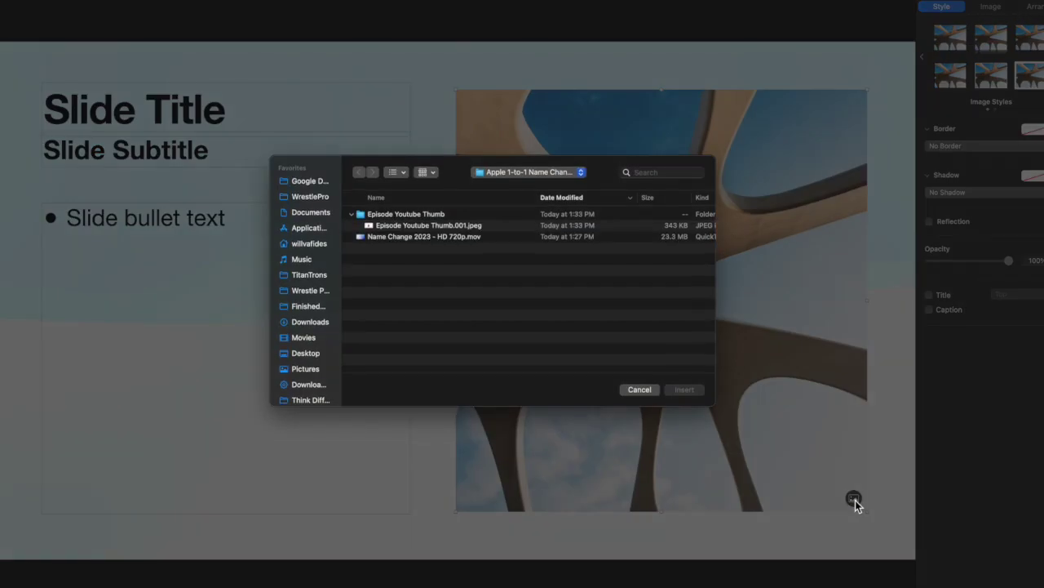
scroll(309, 196, "down", 5)
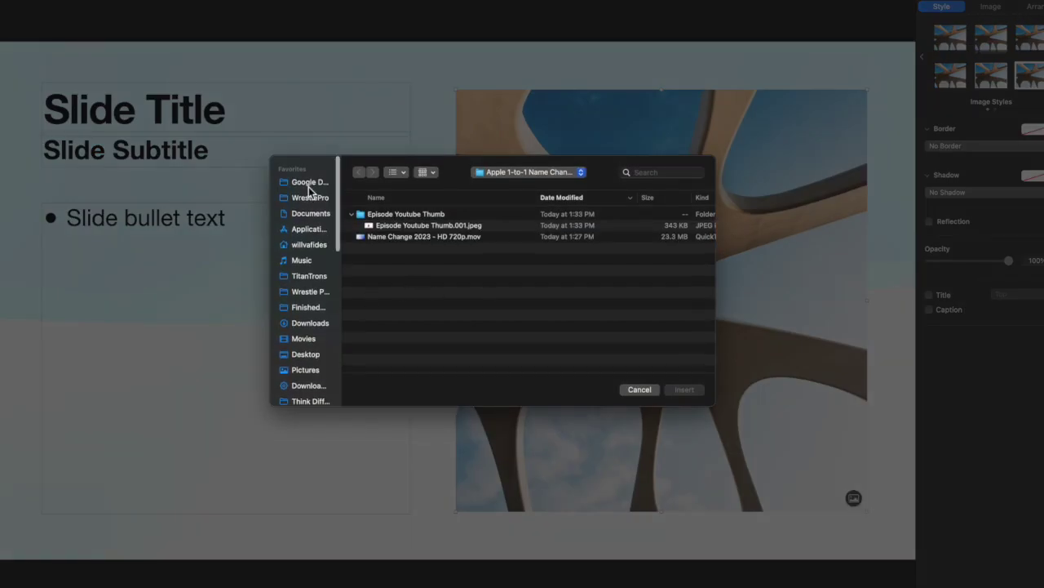
left_click(307, 220)
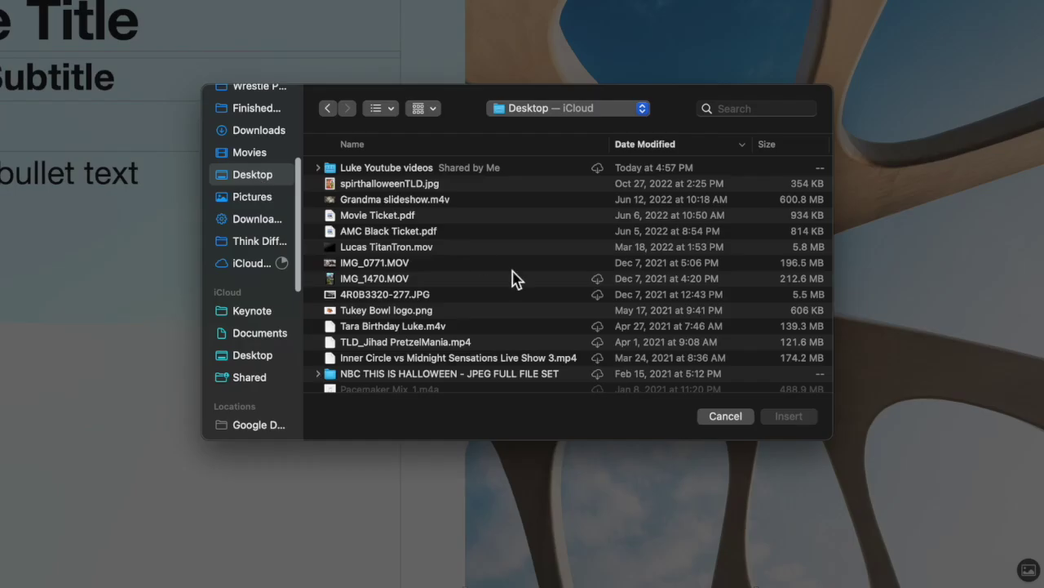
scroll(506, 269, "down", 5)
scroll(481, 233, "up", 3)
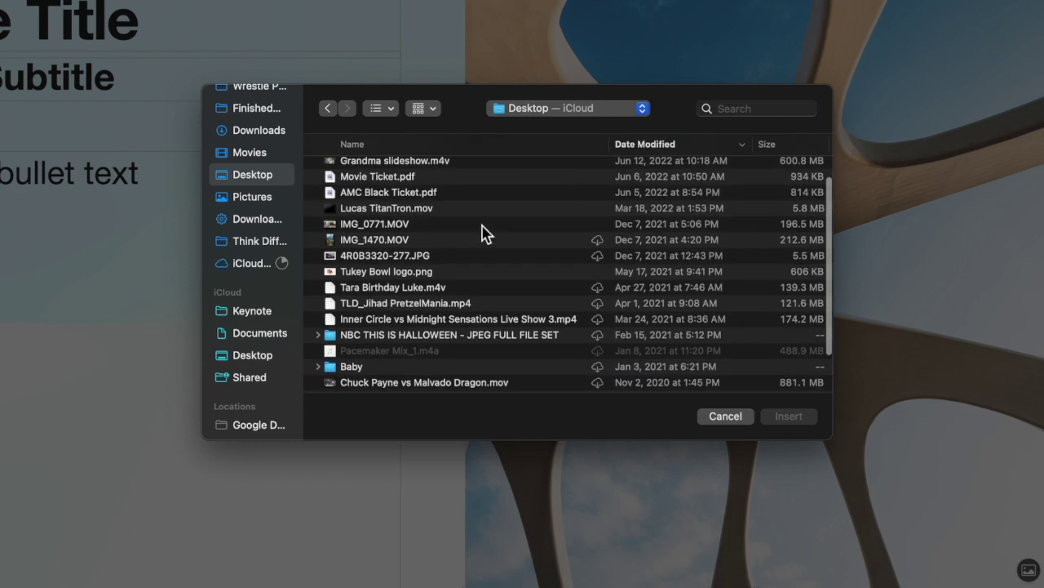
scroll(481, 232, "up", 3)
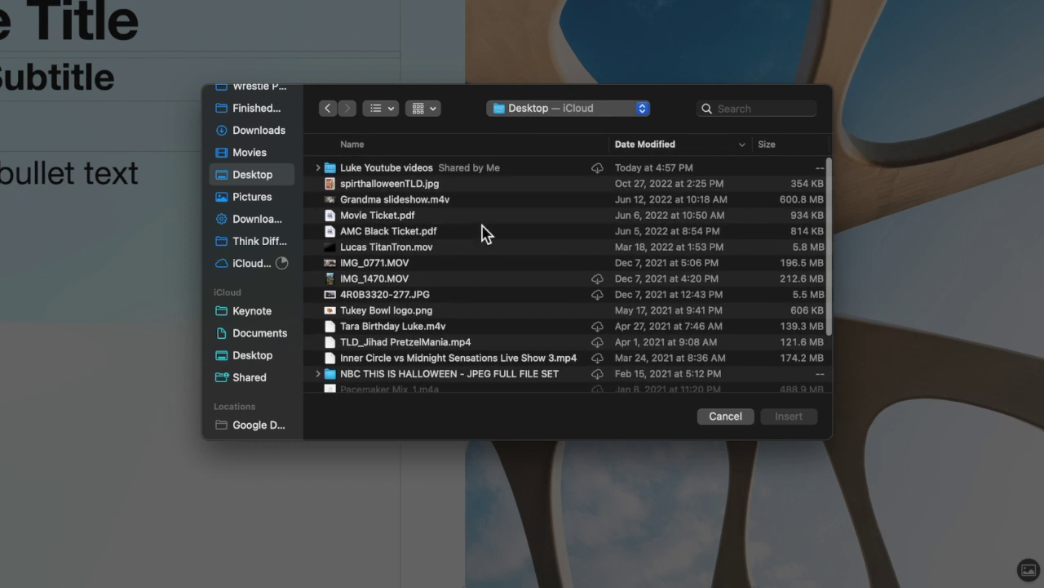
scroll(482, 231, "right", 1)
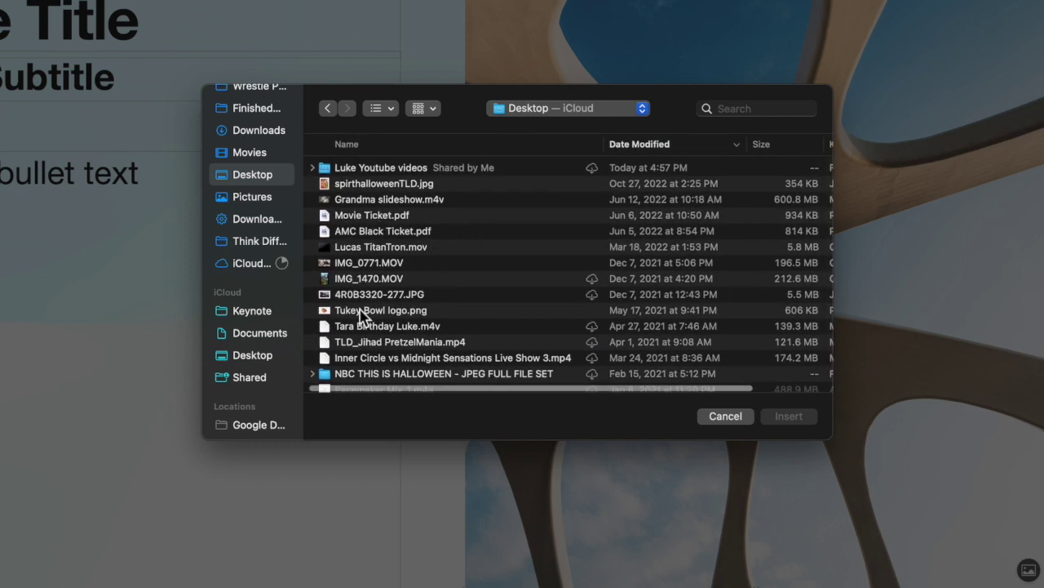
scroll(363, 314, "down", 5)
scroll(242, 344, "down", 10)
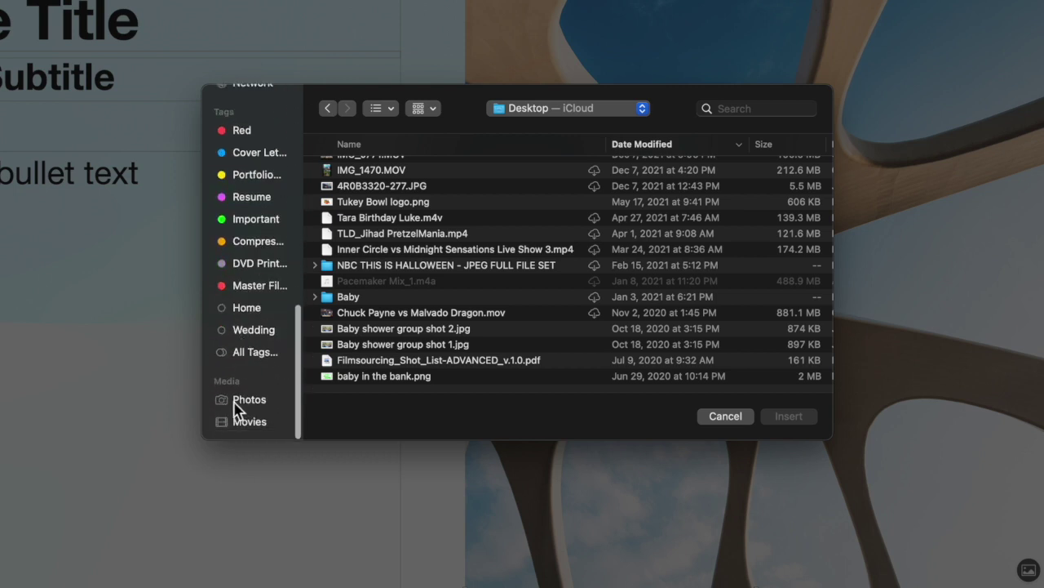
Try replacing the slide's placeholder photo with the "Happy New Year 2023" cake picture from the Photos library, and undo the replacement.
left_click(238, 402)
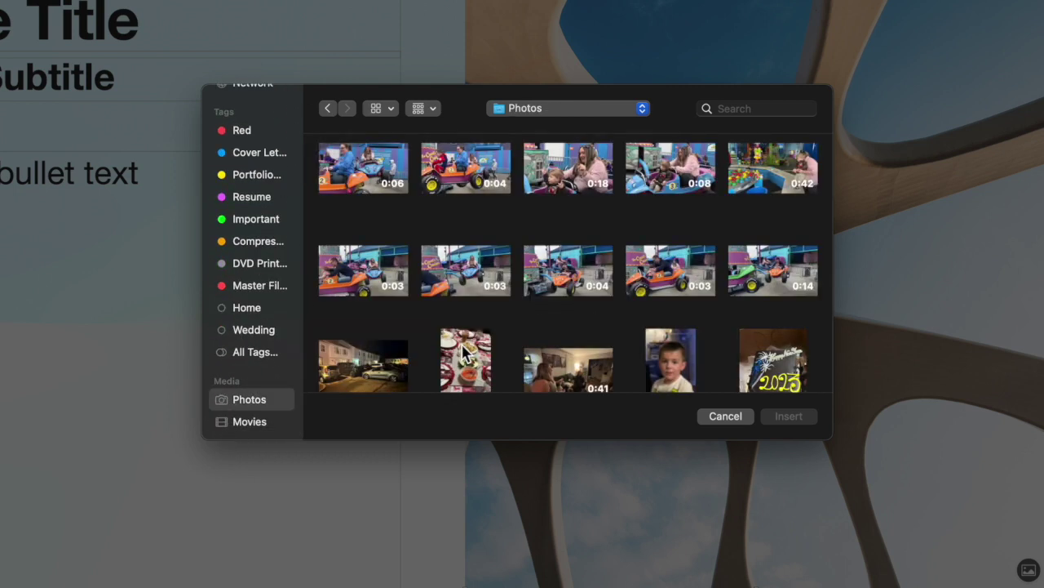
scroll(688, 299, "down", 5)
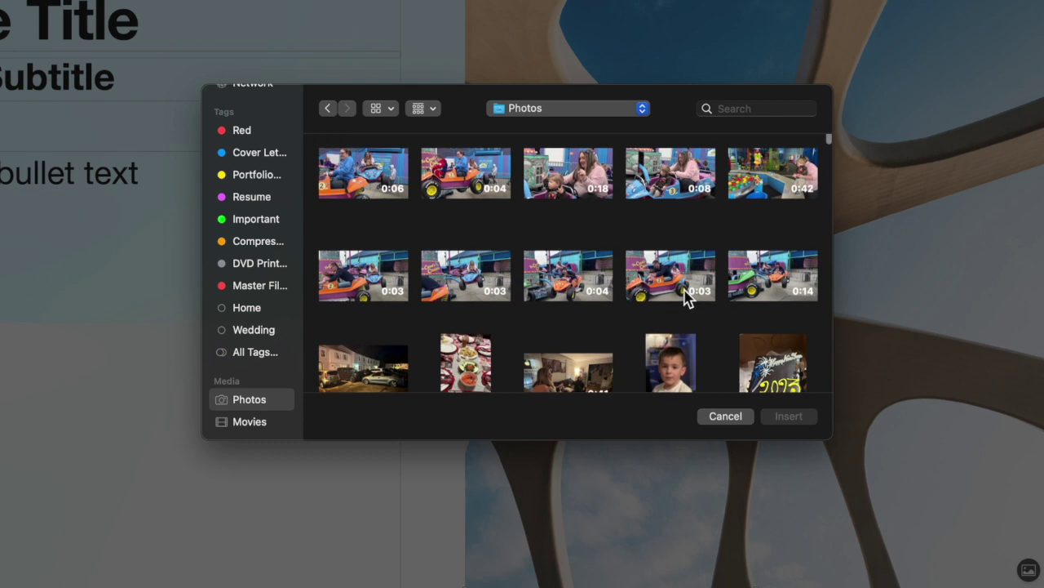
scroll(688, 298, "up", 3)
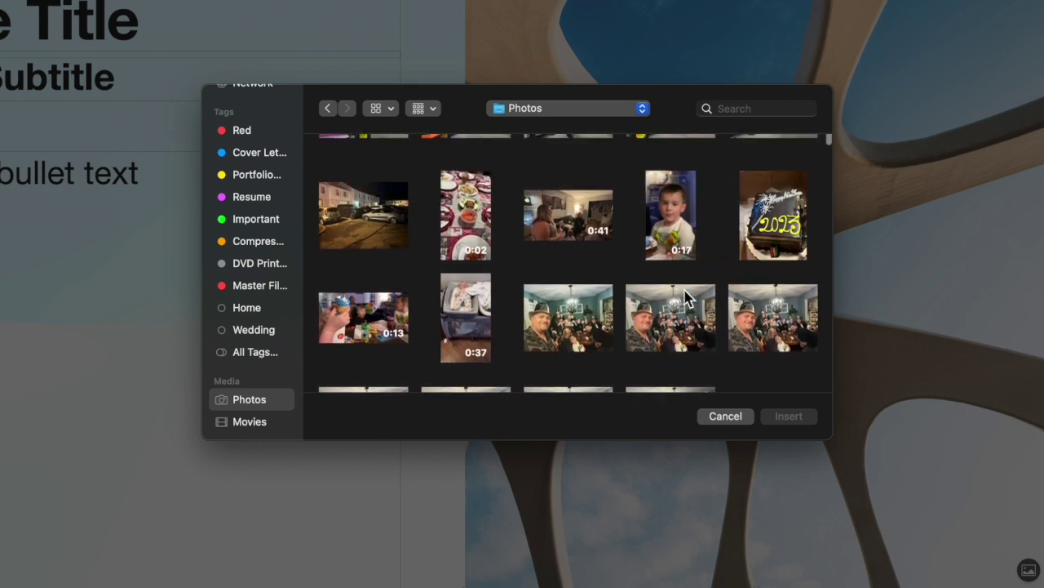
left_click(767, 253)
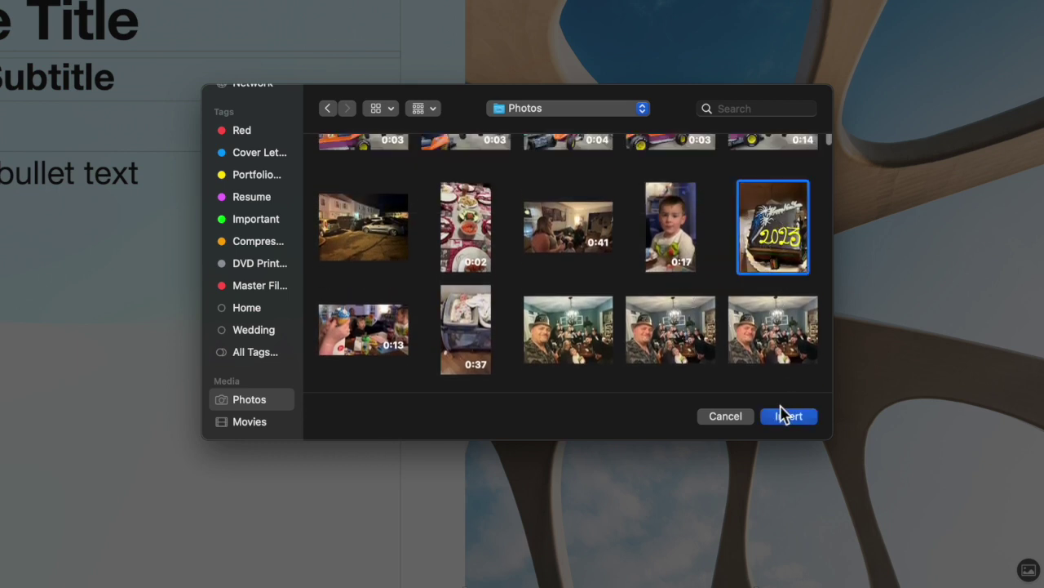
left_click(787, 416)
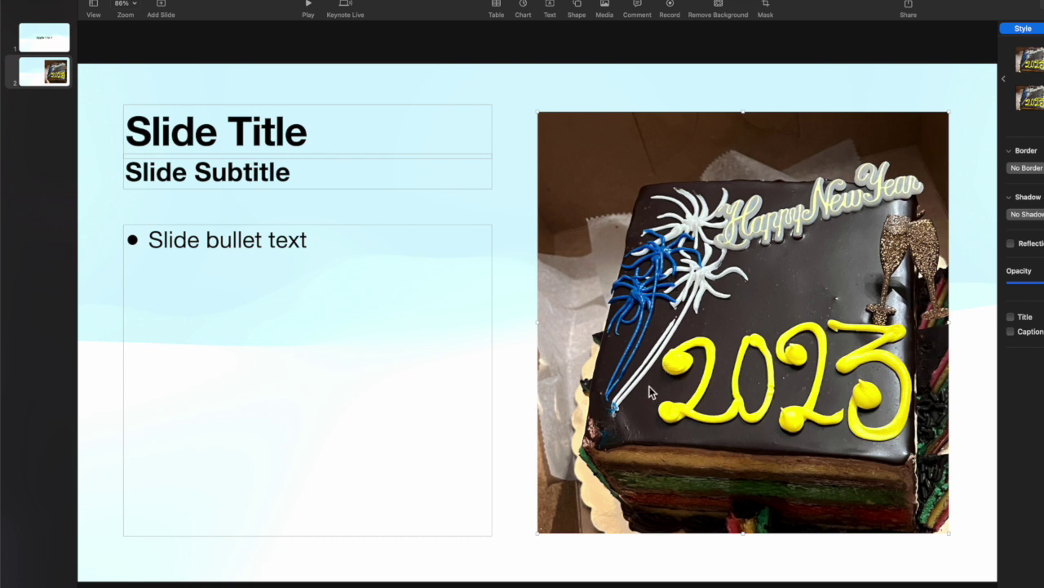
key("super+z")
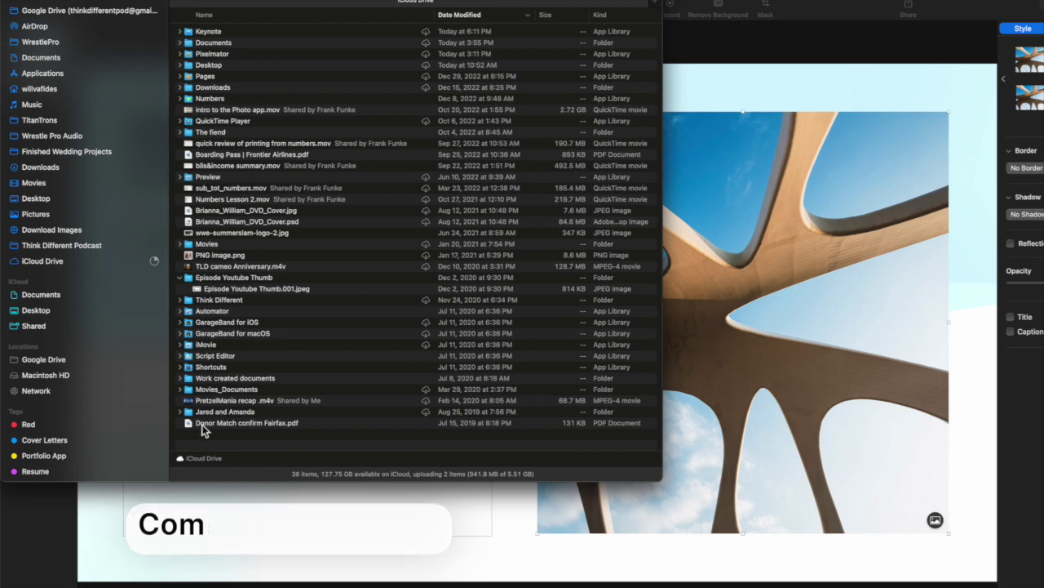
Replace the slide's placeholder photo with wp7875514-2.jpg from the Downloads folder.
left_click(40, 167)
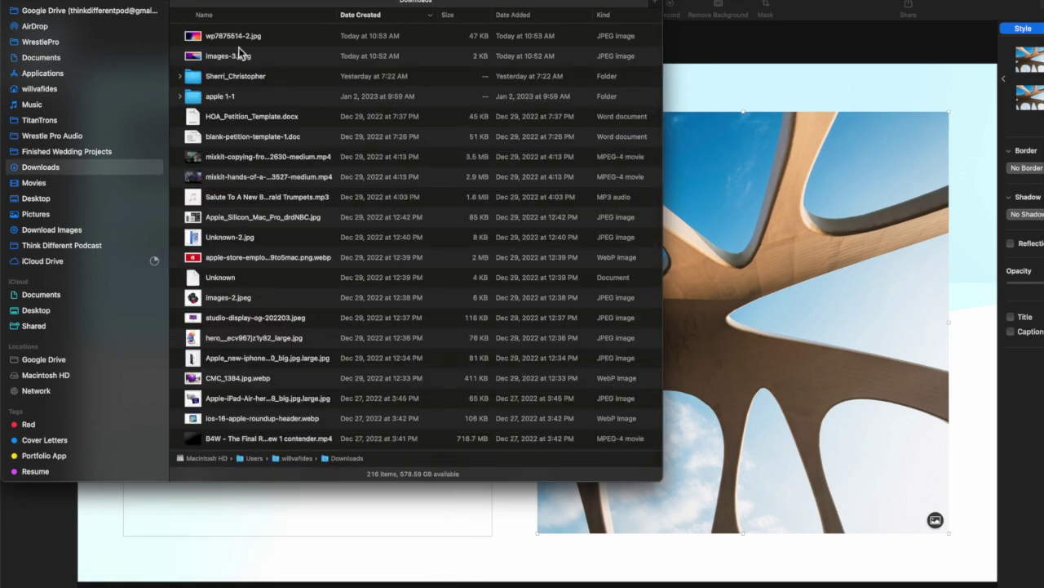
left_click_drag(214, 36, 760, 312)
left_click(761, 317)
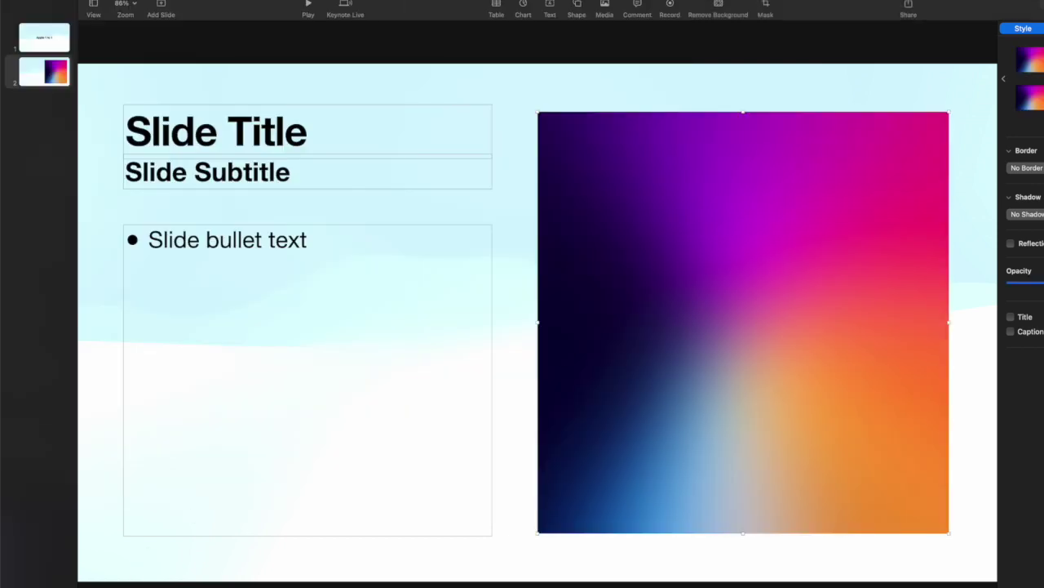
Switch to Safari and search Google Images for "apple logo".
key("super+Tab")
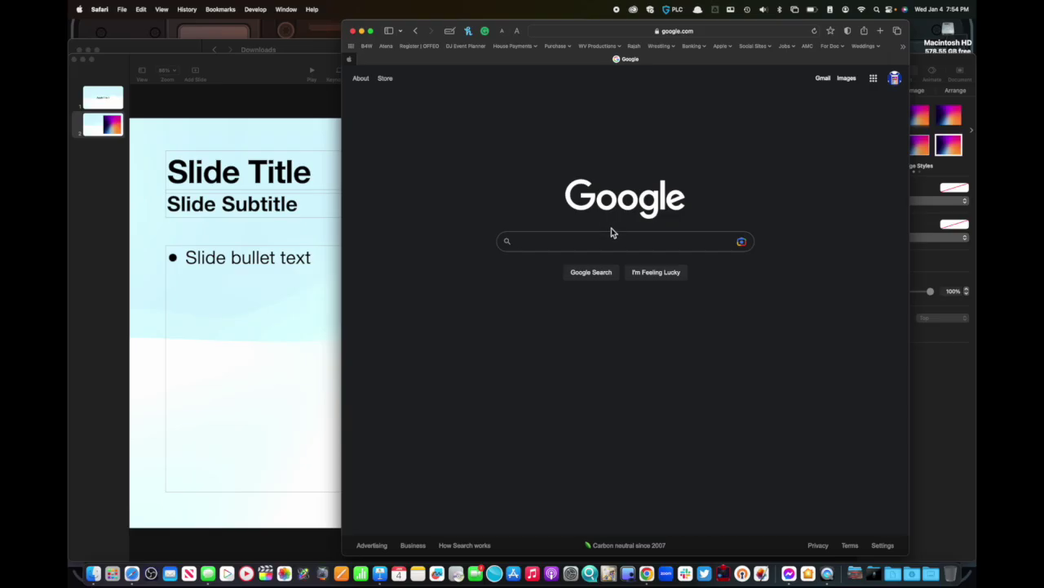
left_click(846, 78)
left_click(530, 243)
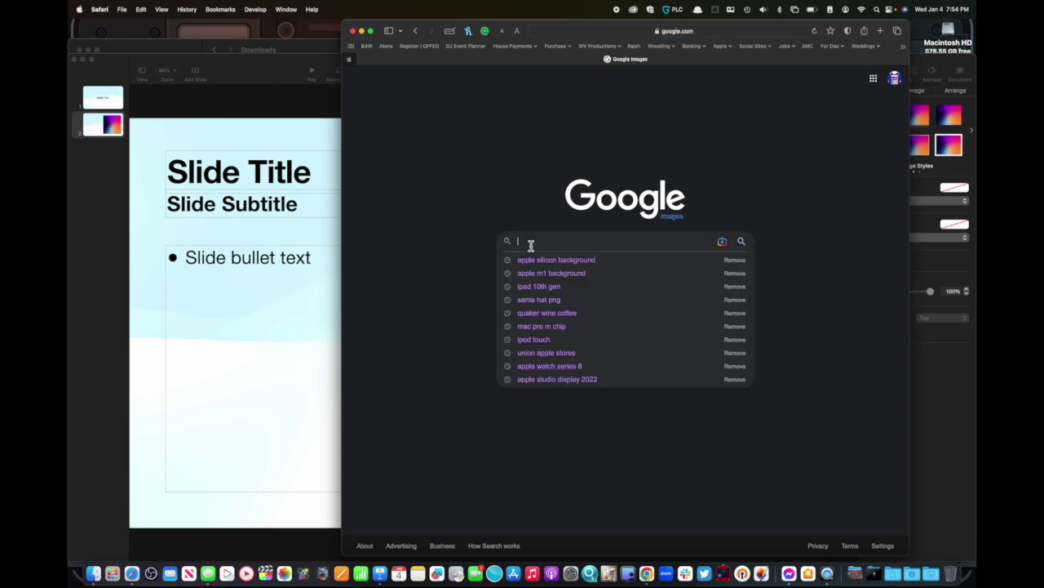
type("apple logo")
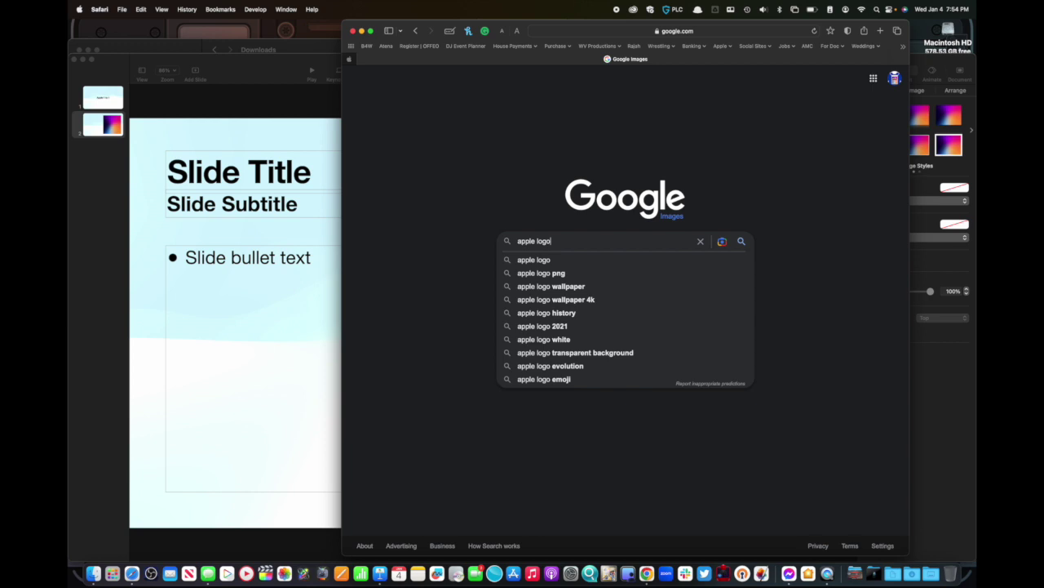
key("Return")
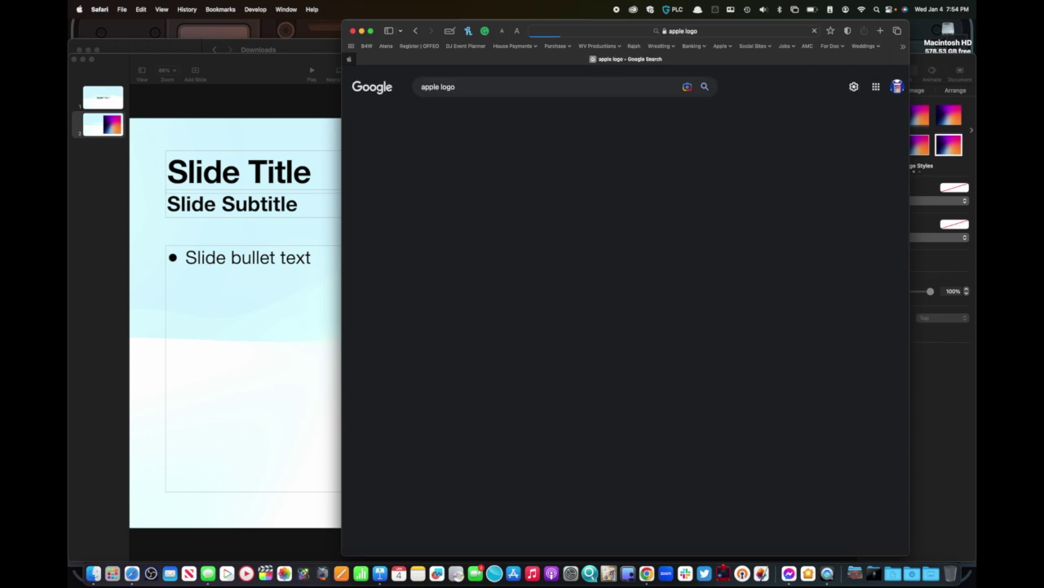
Place the black Apple logo from the 1000 Logos result into the slide's photo frame, moving the browser window aside to reach it.
left_click(420, 215)
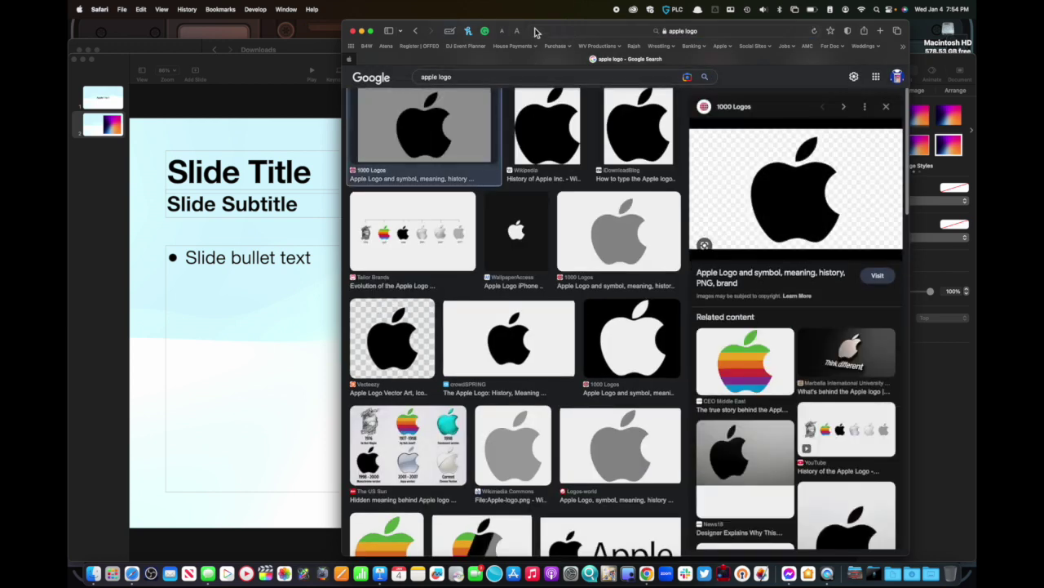
left_click_drag(531, 36, 255, 58)
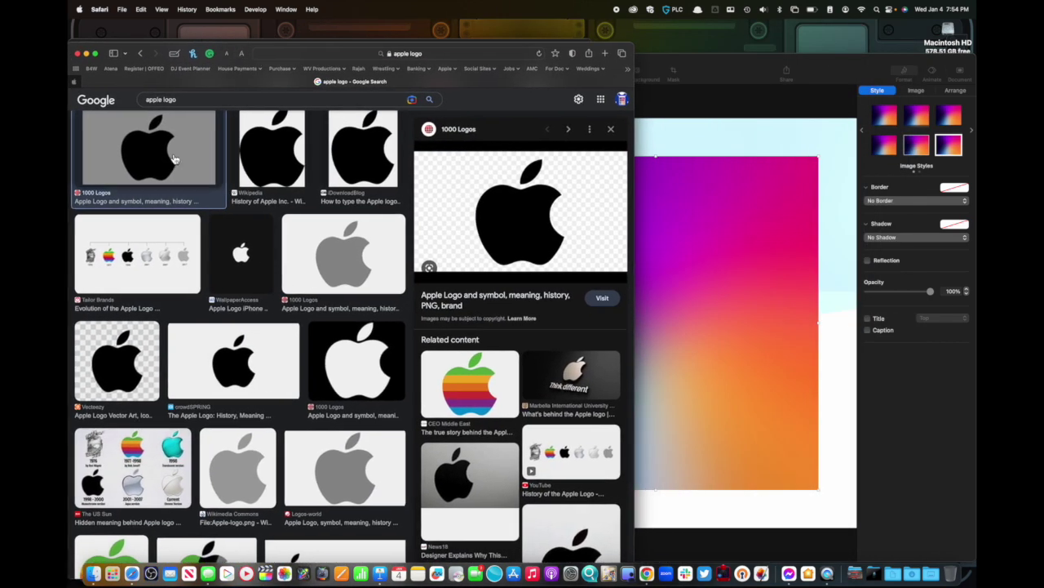
left_click_drag(562, 238, 723, 278)
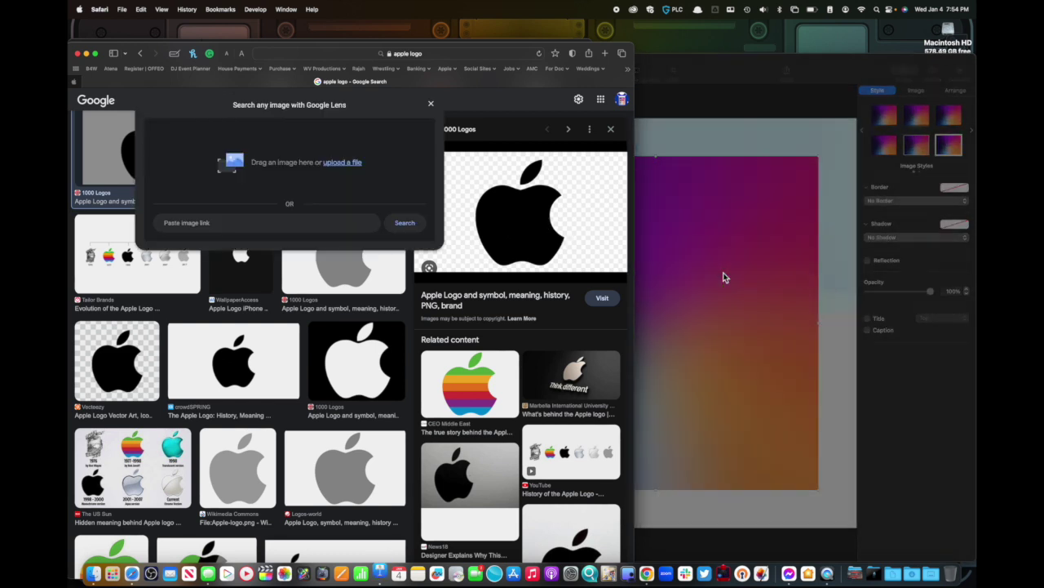
left_click(722, 278)
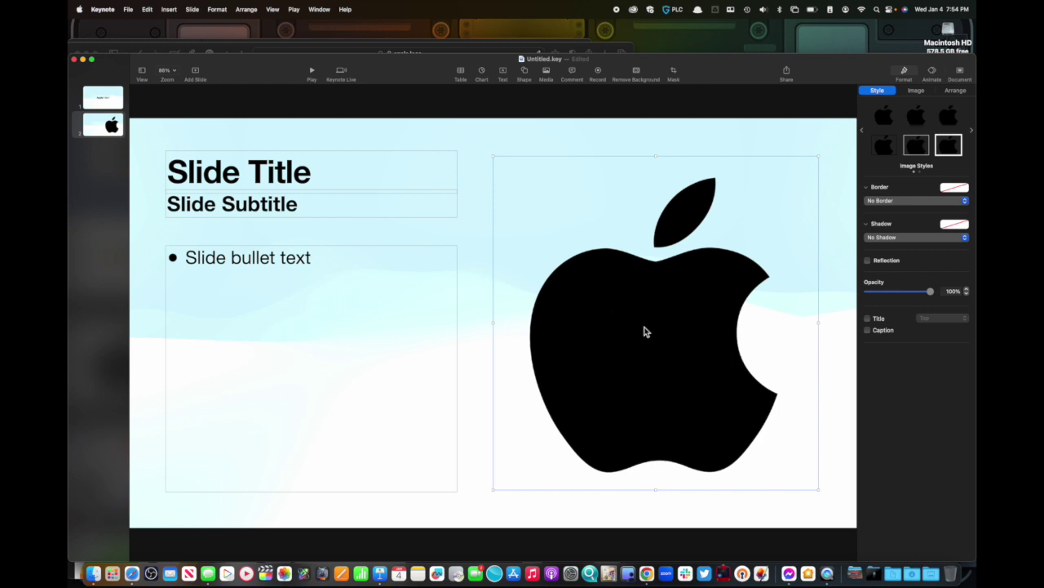
Return to the Safari image results and dismiss the Google Lens search panel.
key("ctrl+Up")
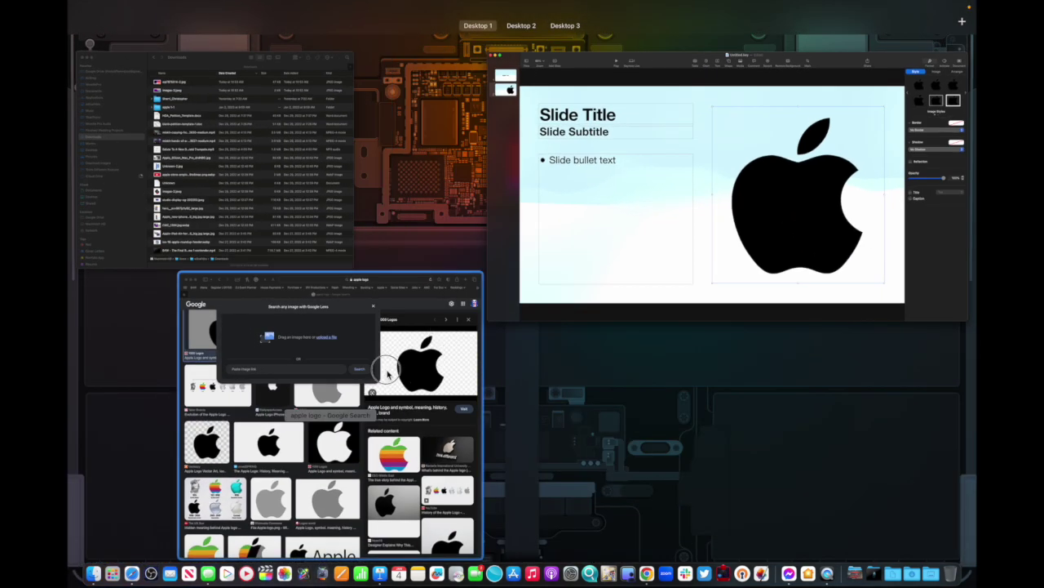
left_click(387, 373)
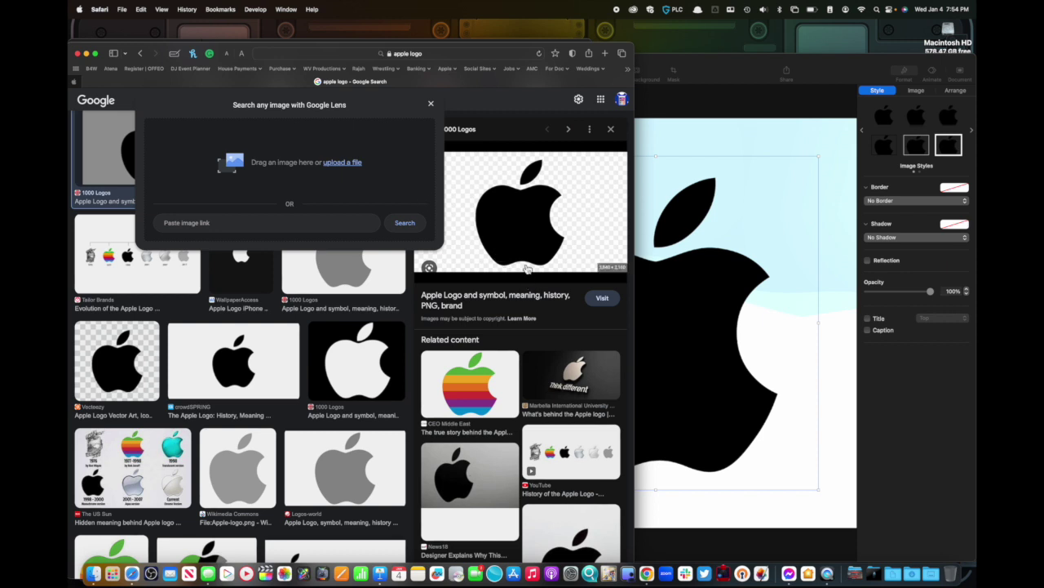
left_click(708, 298)
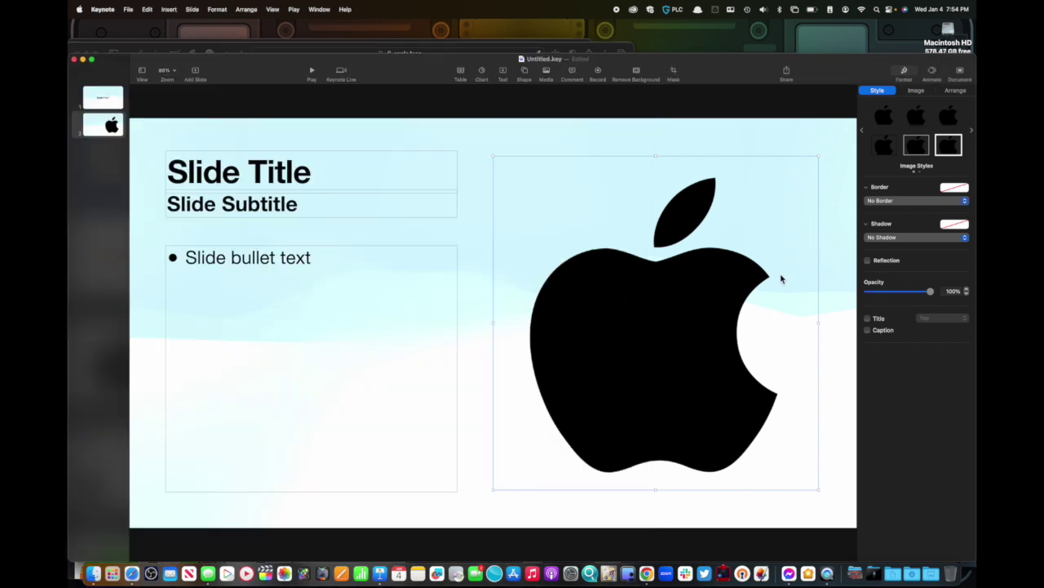
key("ctrl+Up")
left_click(350, 354)
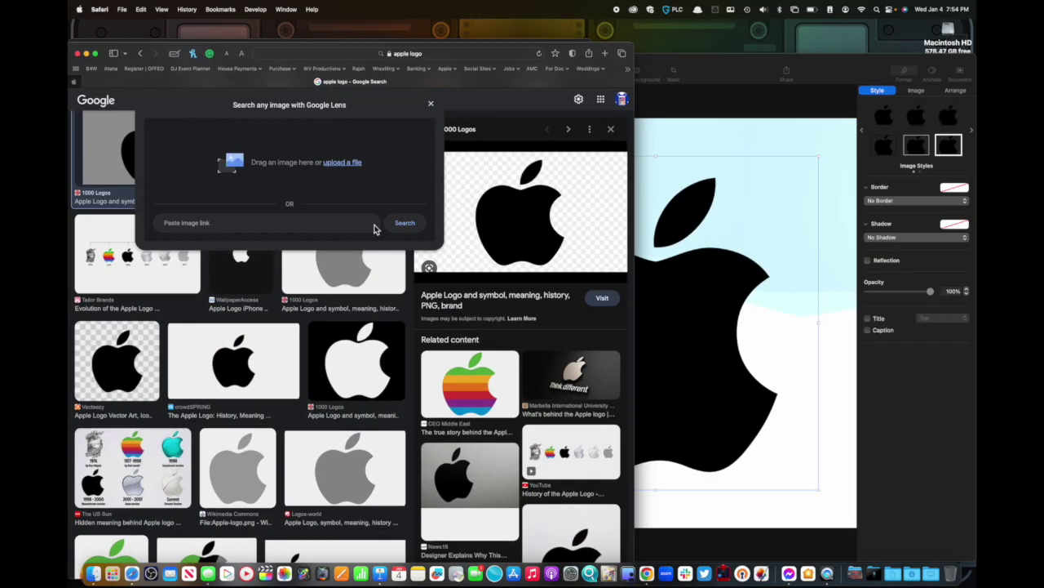
left_click(432, 109)
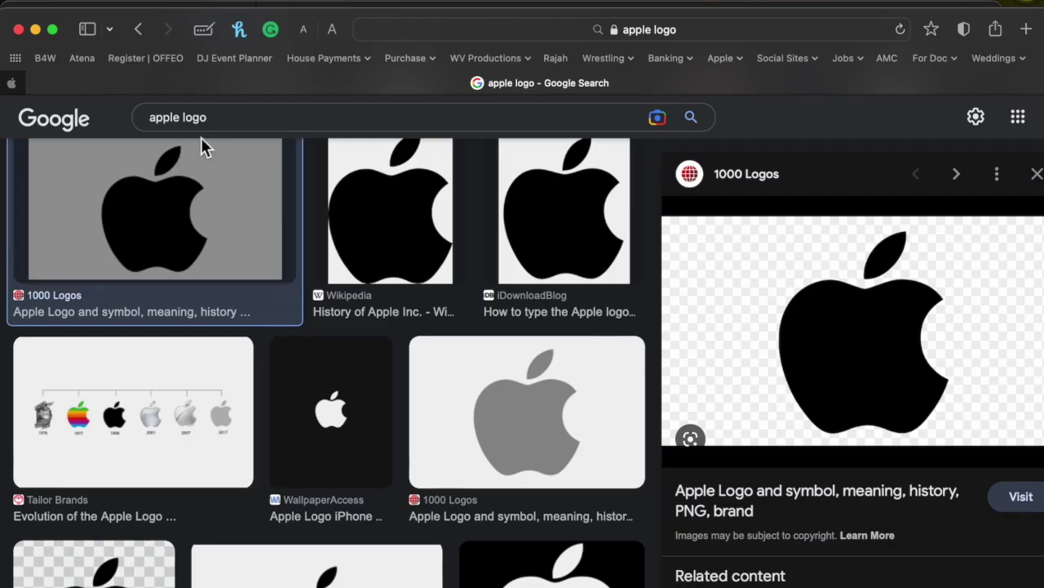
Search for "apple logo png" and replace the slide's image with the black Apple logo from Freebie Supply.
left_click(182, 98)
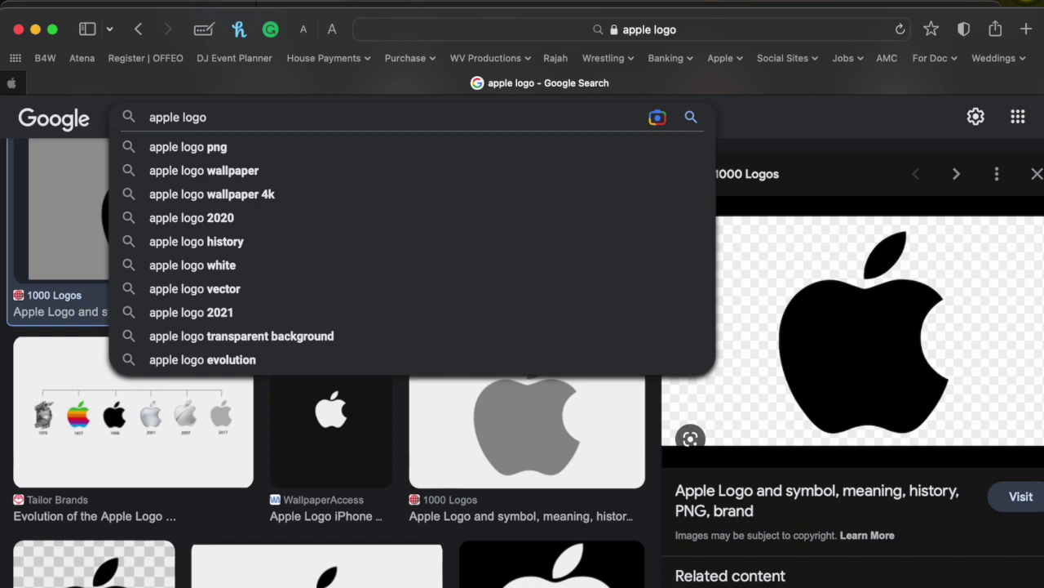
type("ong")
key("BackSpace")
key("BackSpace")
key("BackSpace")
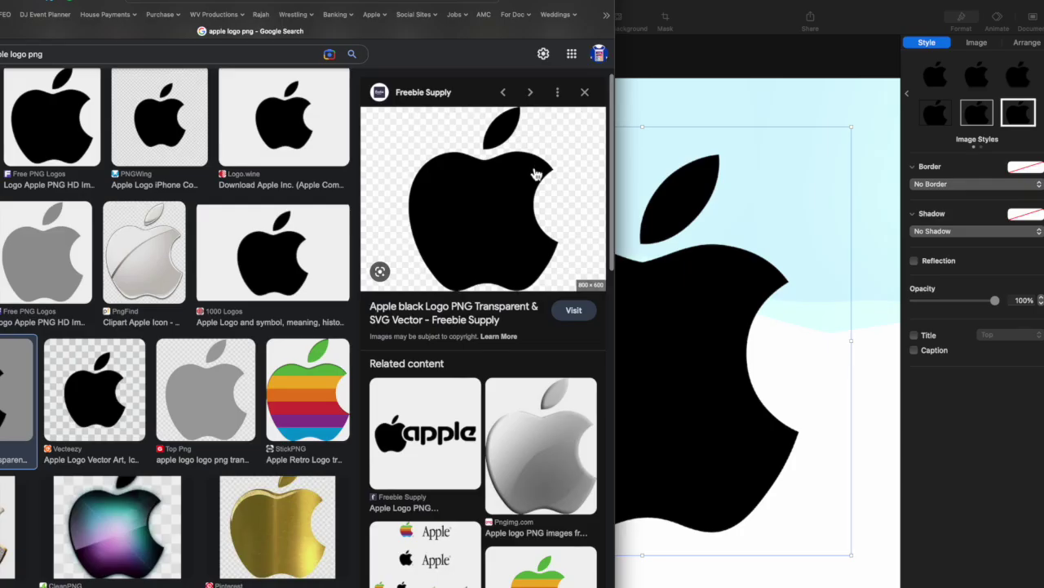
left_click_drag(967, 292, 723, 288)
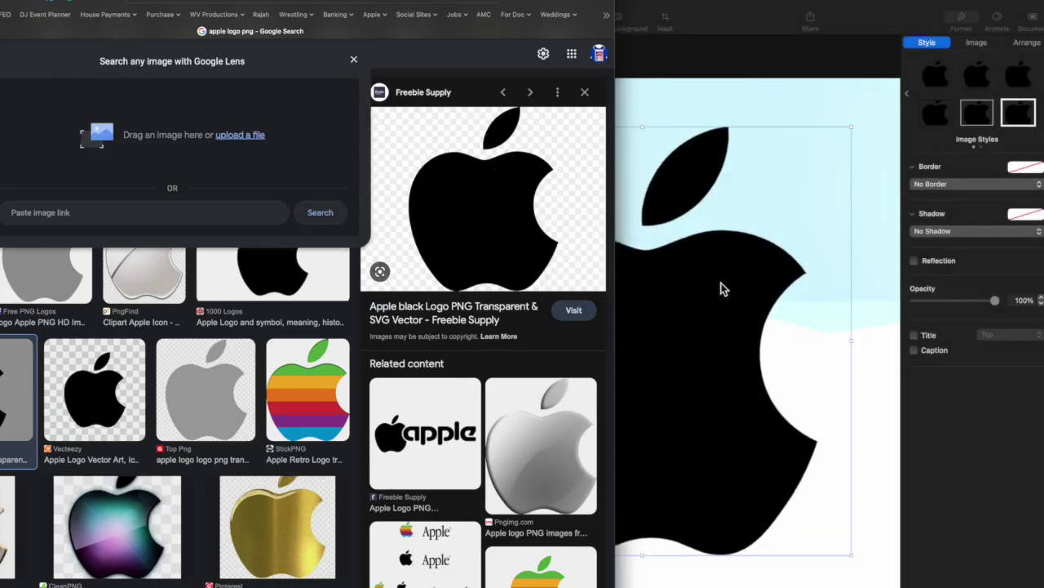
left_click(731, 303)
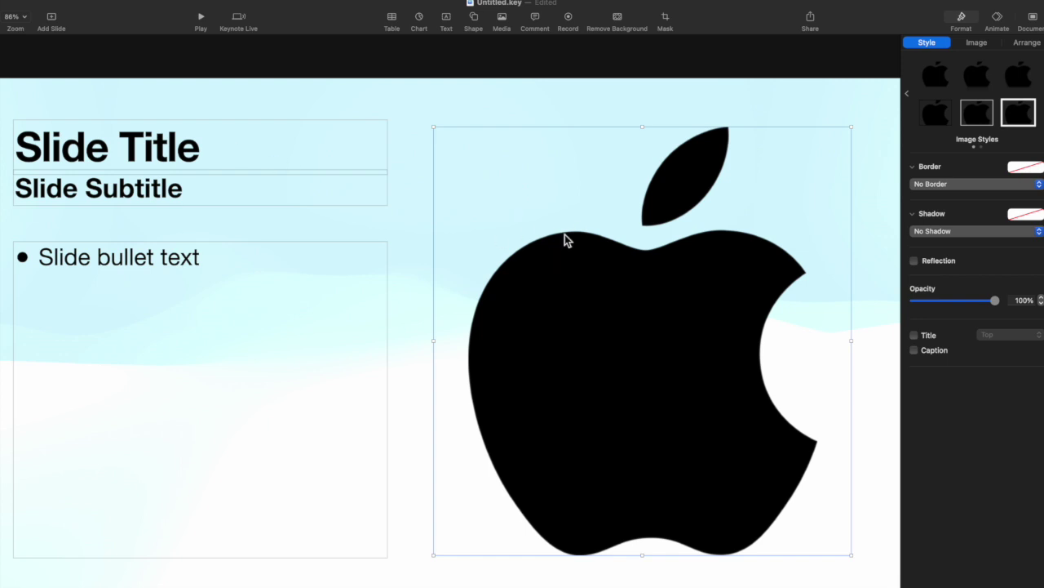
Replace the second slide's title with "Welcome" and change its font to a heavy serif typeface.
left_click(104, 155)
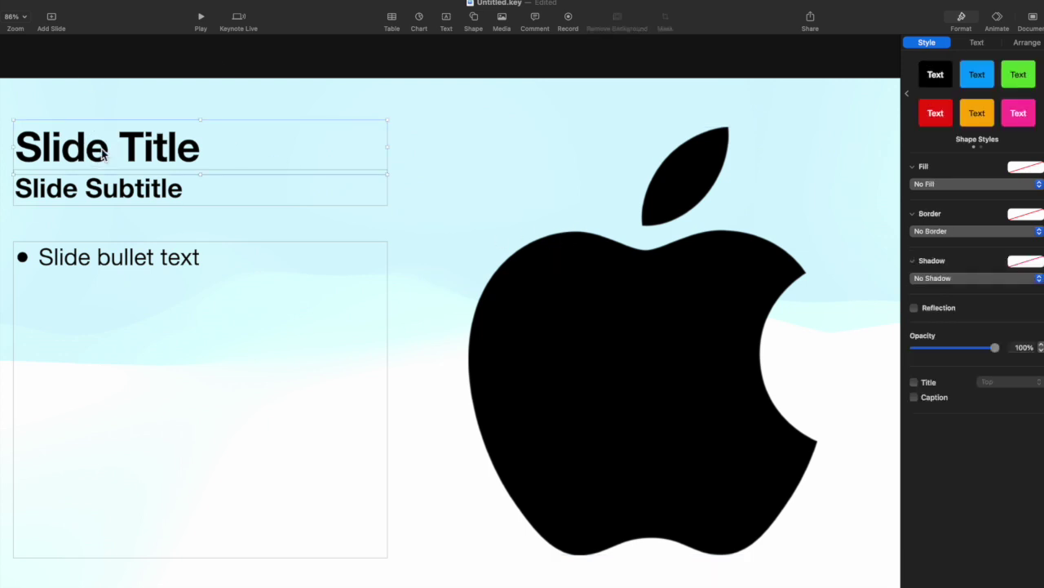
type("Welcome")
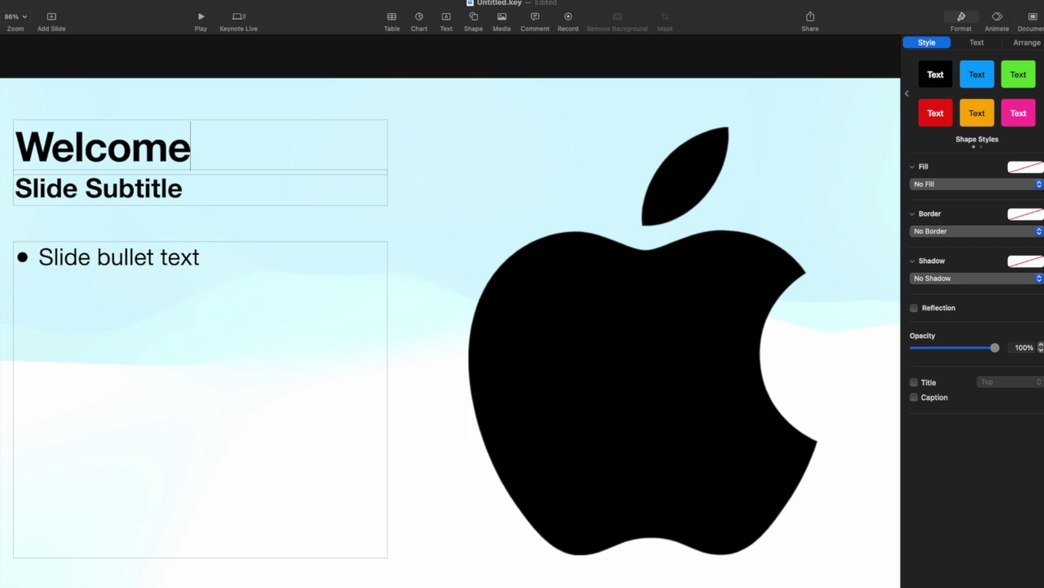
left_click(978, 45)
left_click(1038, 72)
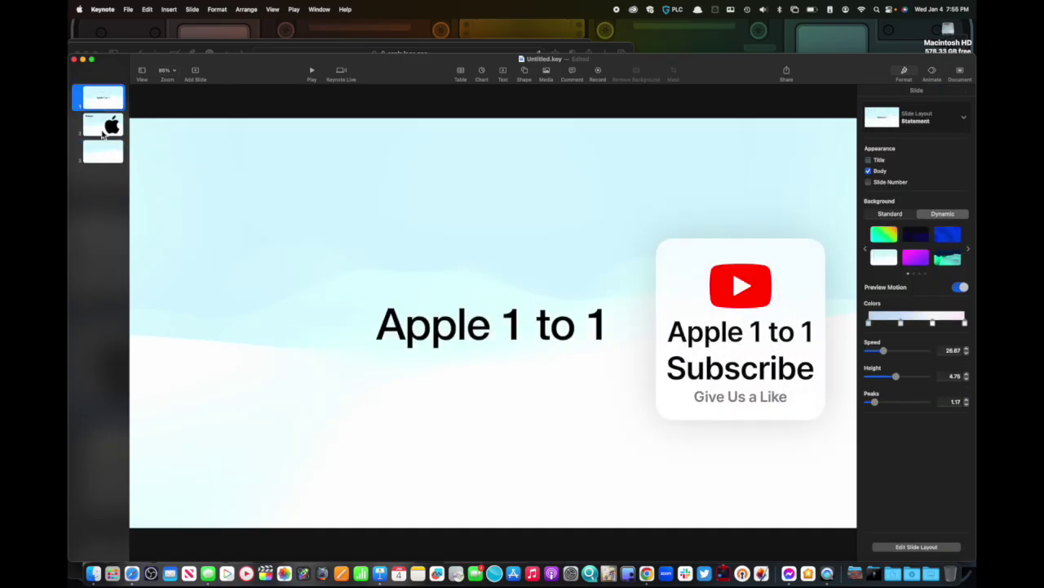
Look through the second and third slides and return to the "Apple 1 to 1" slide.
left_click(103, 131)
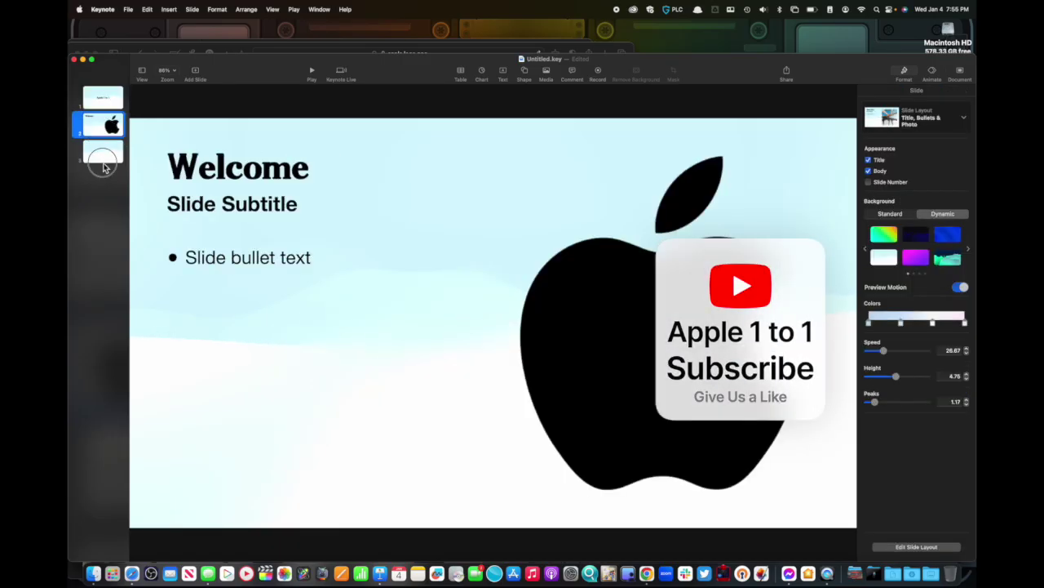
left_click(103, 149)
left_click(102, 100)
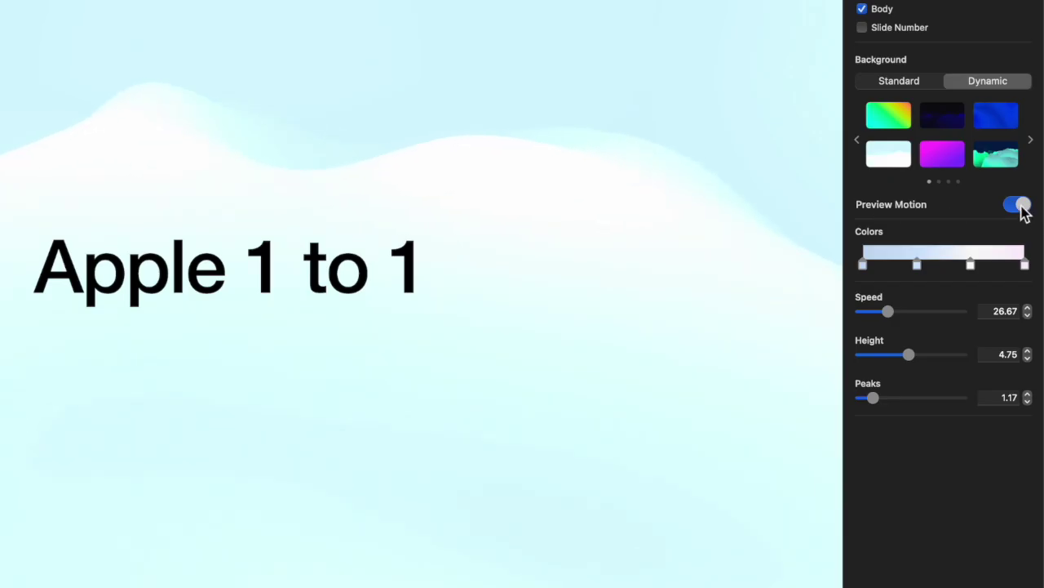
Toggle Preview Motion off and on for the "Apple 1 to 1" slide's background, and change its second color stop to red.
left_click(1020, 206)
left_click(1019, 206)
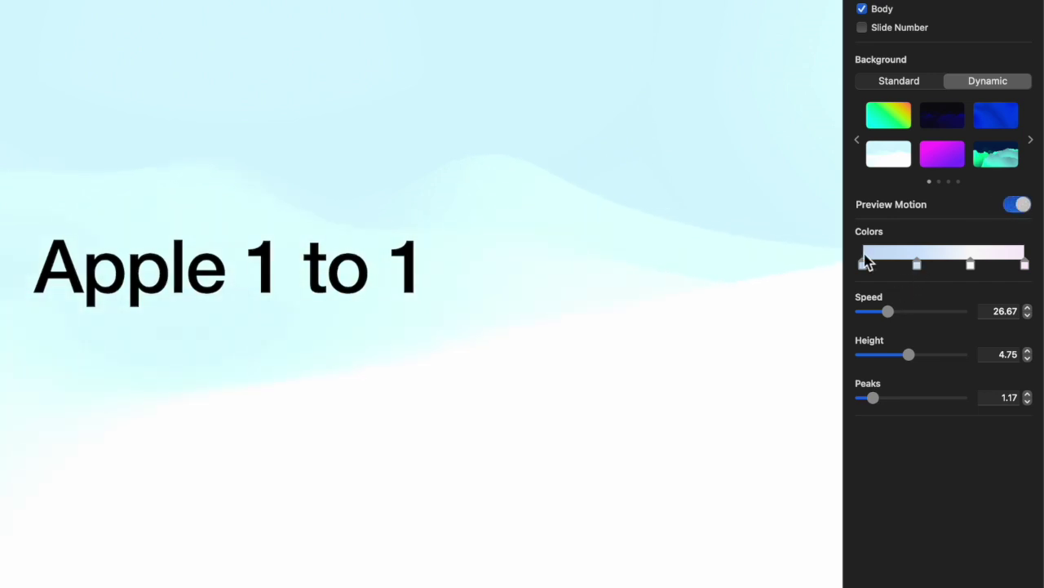
left_click(917, 266)
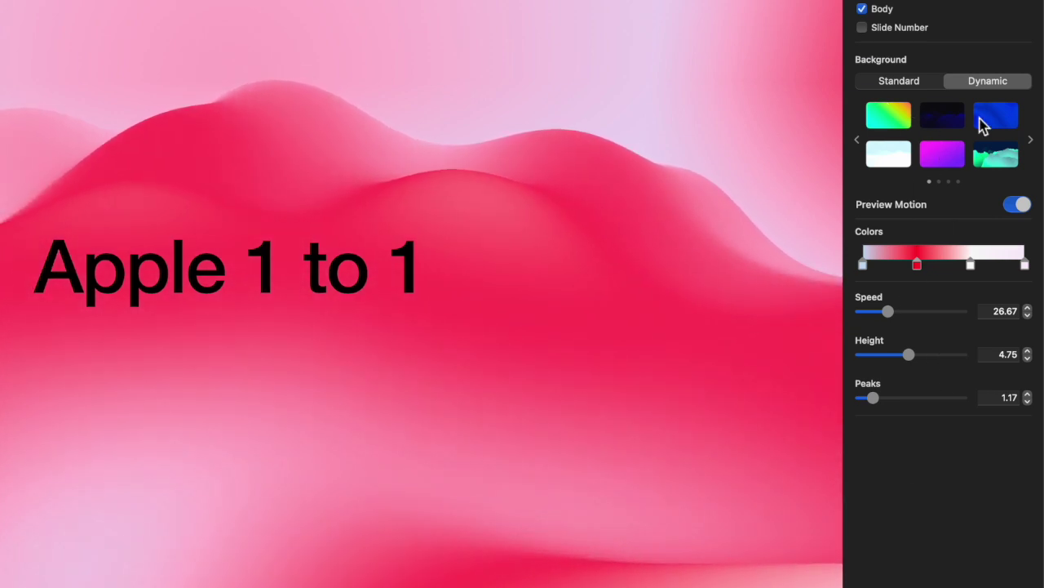
Try the orange dynamic background on the "Apple 1 to 1" slide, apply the green one instead, and return to the first set of presets.
left_click(1031, 142)
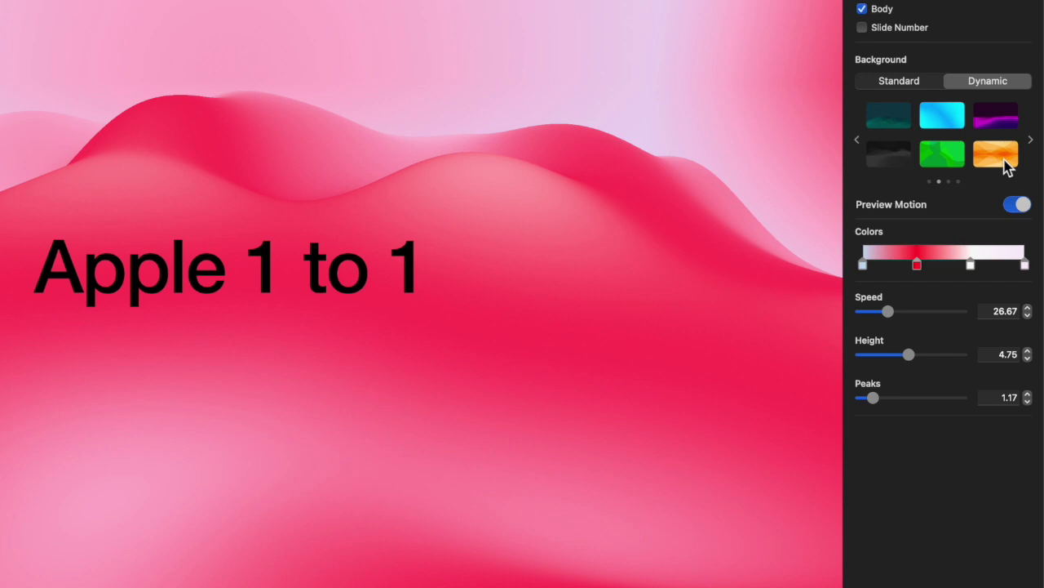
left_click(1002, 161)
left_click(945, 157)
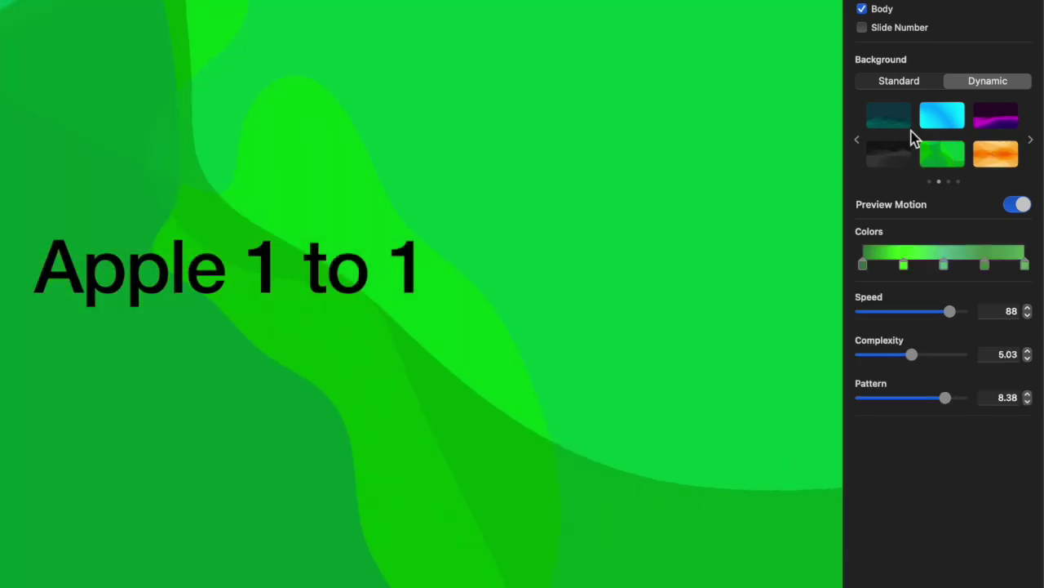
left_click(857, 141)
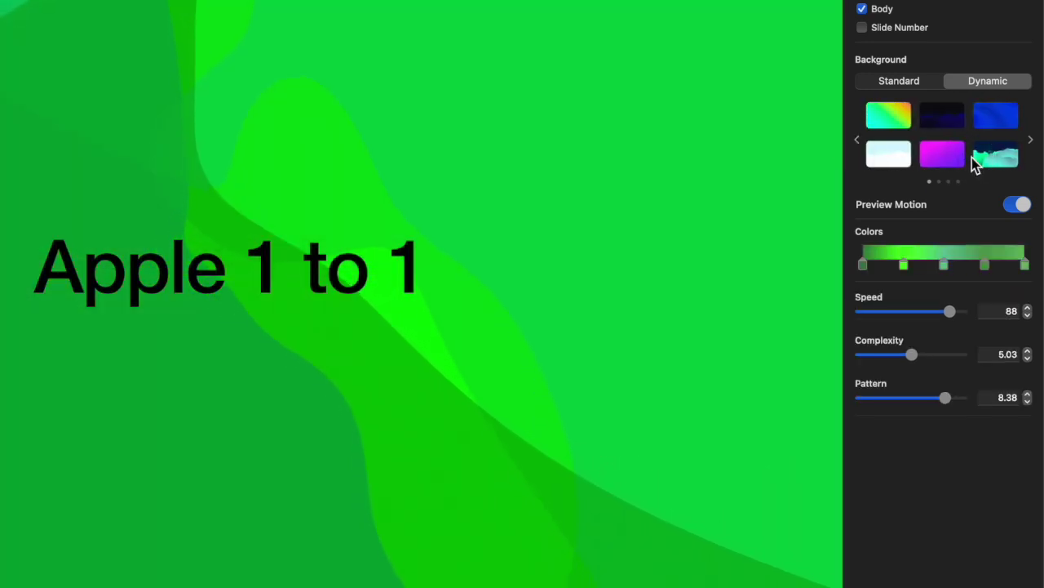
Undo the latest preset background changes on the "Apple 1 to 1" slide, going back to its red dynamic background.
key("super+z")
key("super+z")
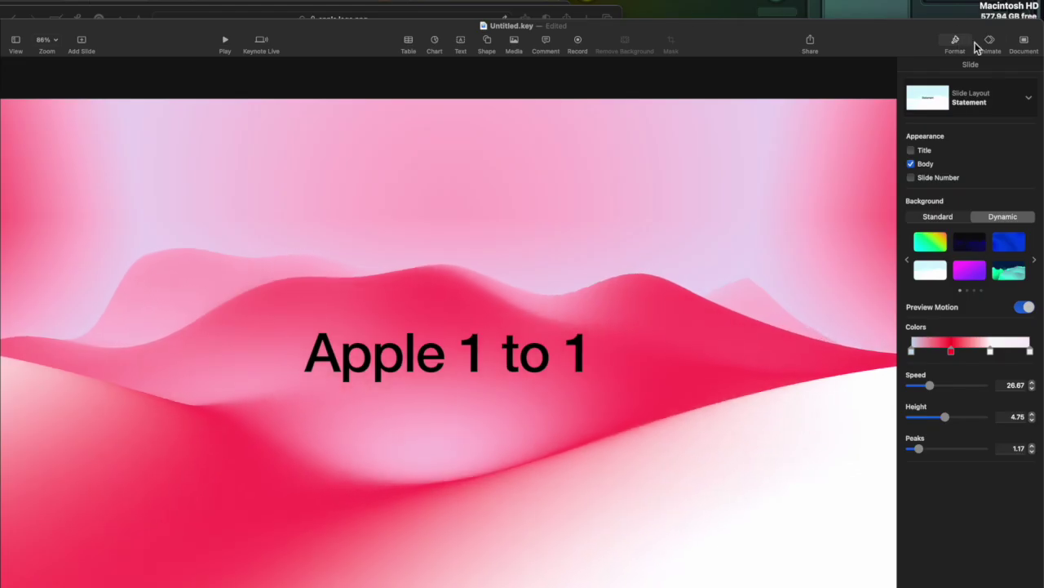
key("super+z")
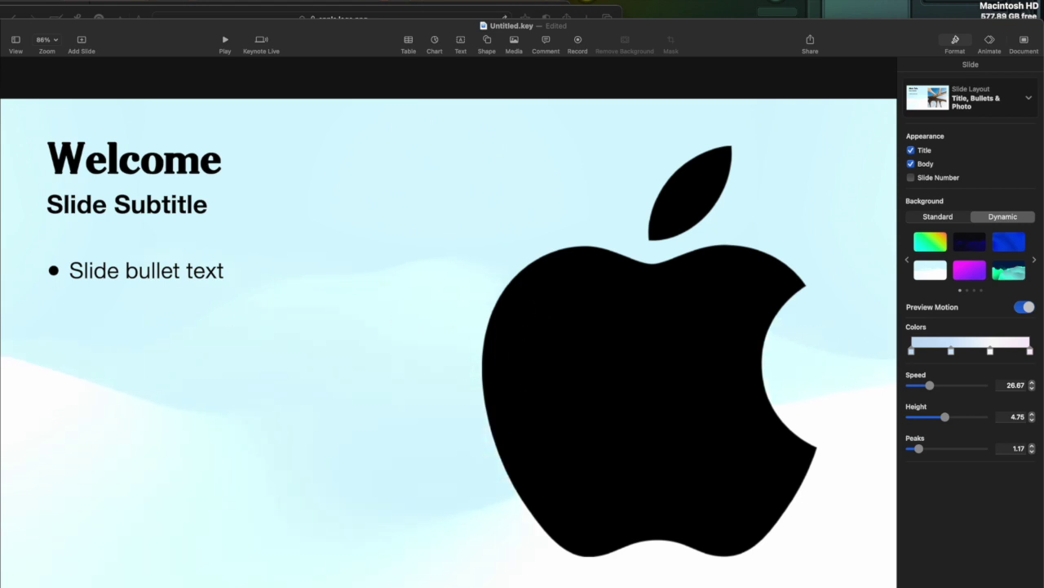
key("super+shift+z")
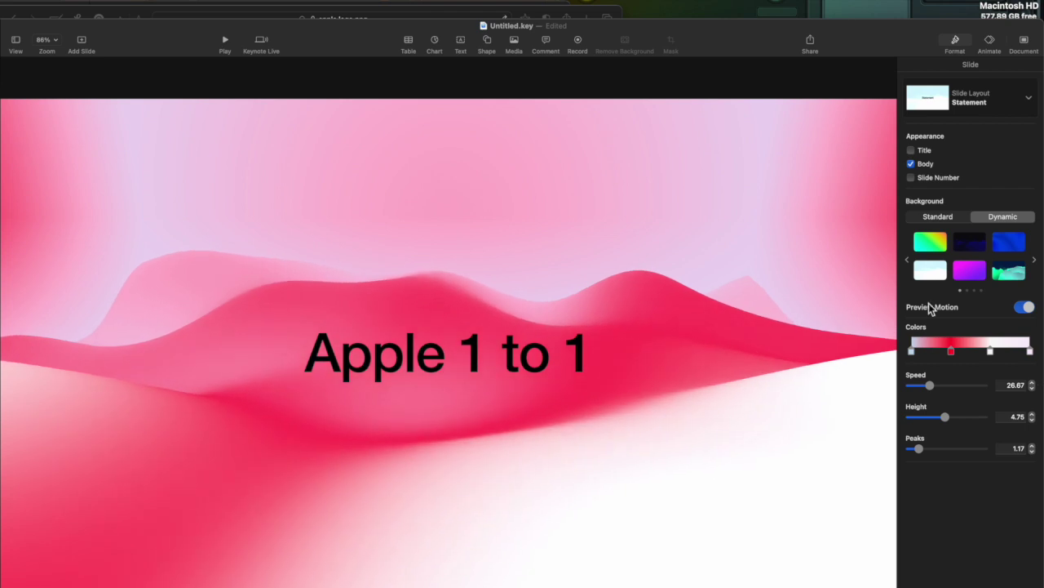
Look through the slide layout and view options, and play the slideshow from the "Apple 1 to 1" slide.
left_click(1029, 98)
left_click(201, 139)
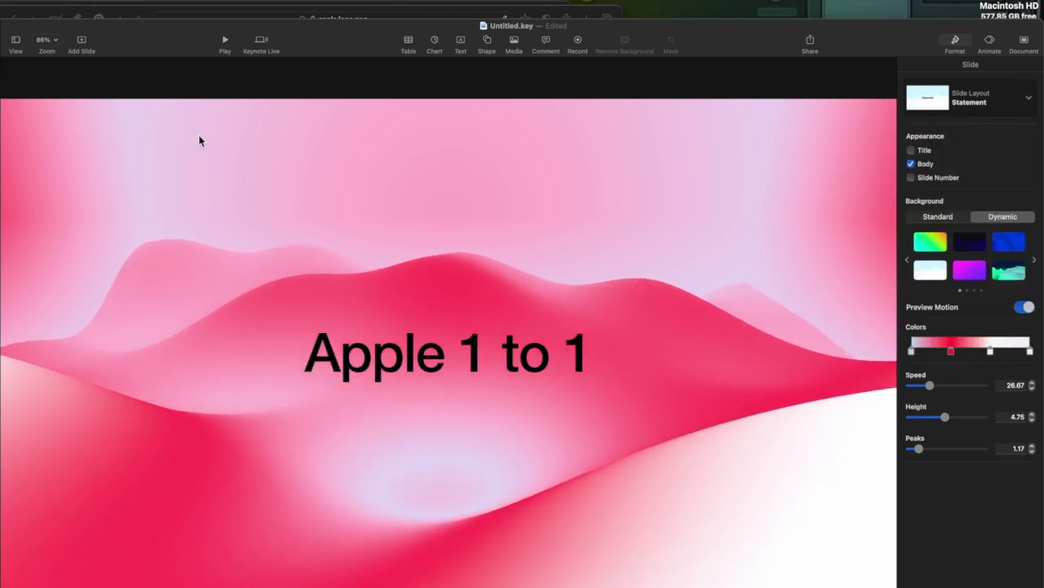
left_click(15, 39)
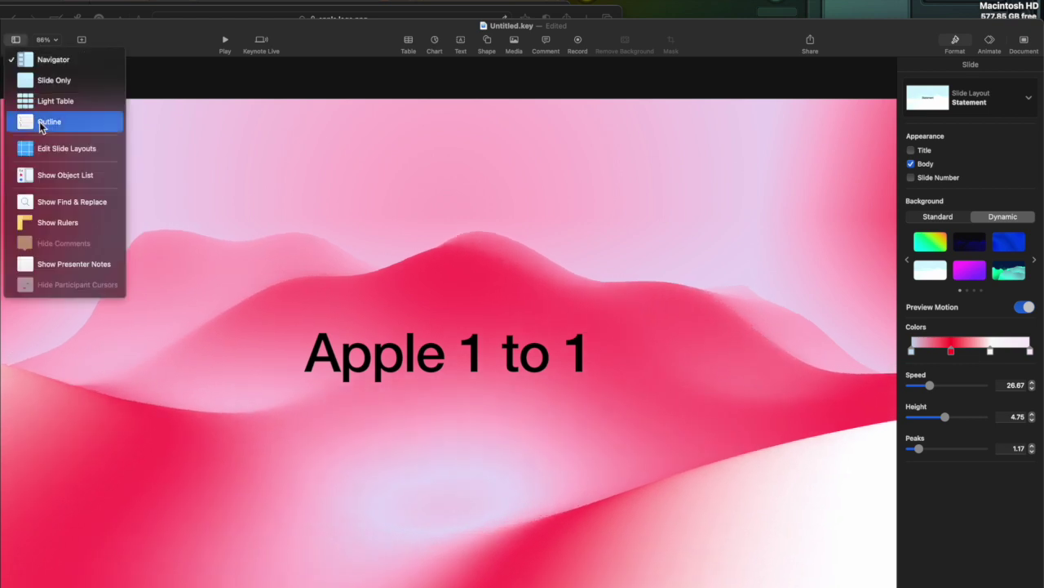
left_click(281, 205)
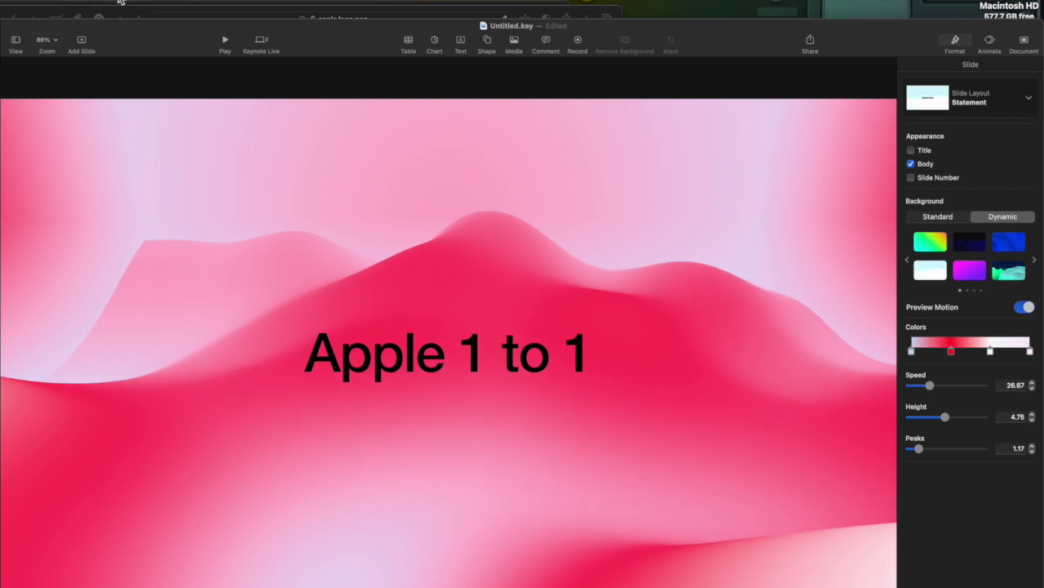
left_click(225, 41)
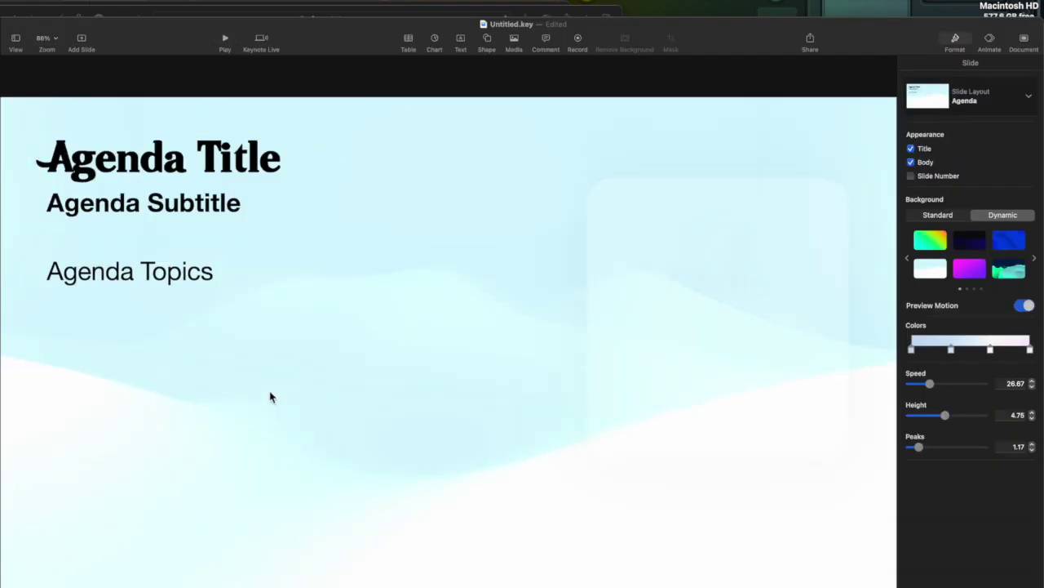
Set the agenda slide's title to "Welcome to Keynote" and its subtitle to "Talk about keynote".
left_click(145, 163)
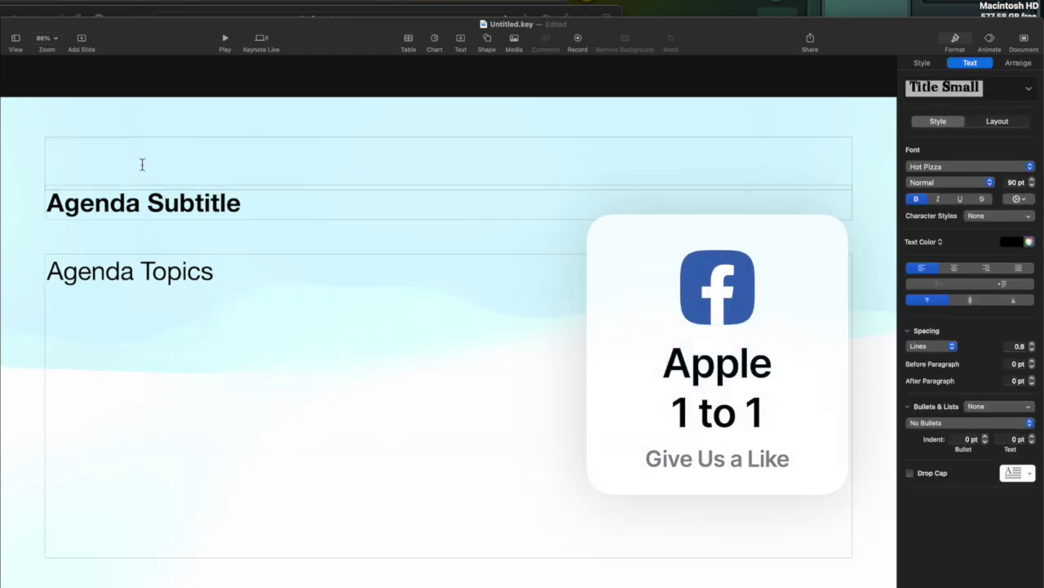
type("Welcome to ")
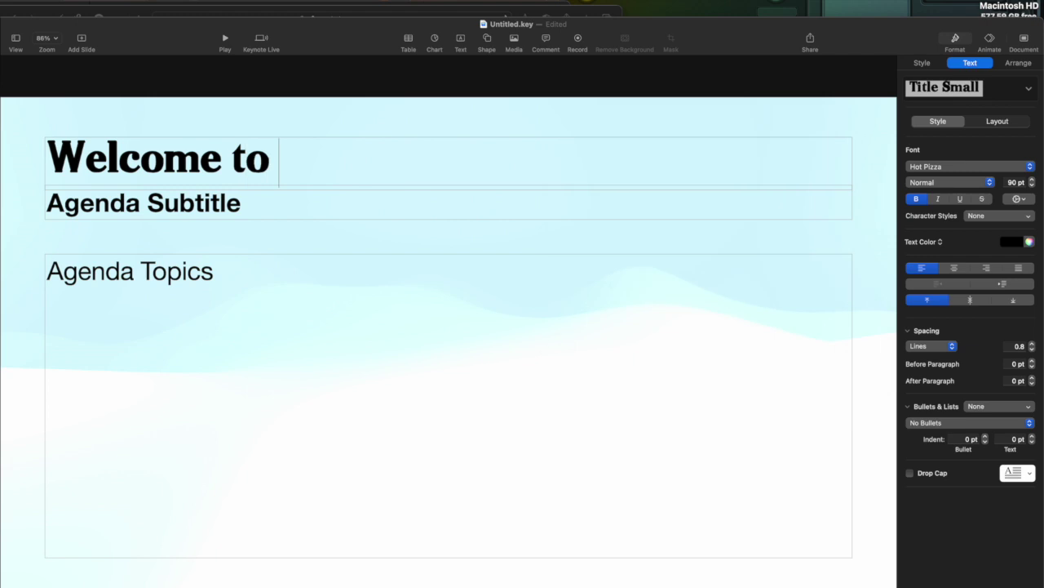
type("Keynote")
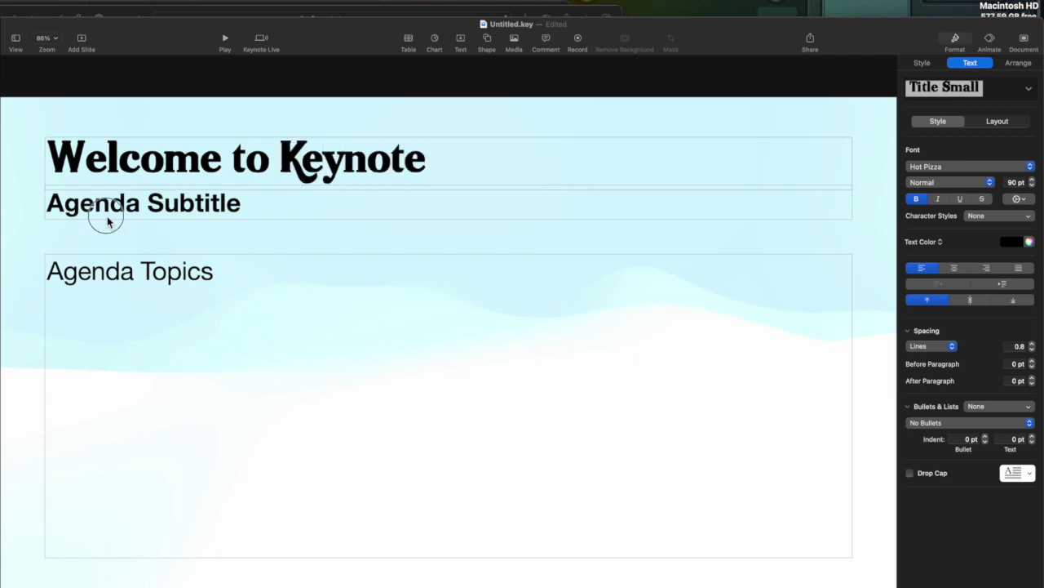
left_click(107, 221)
type("Talk ")
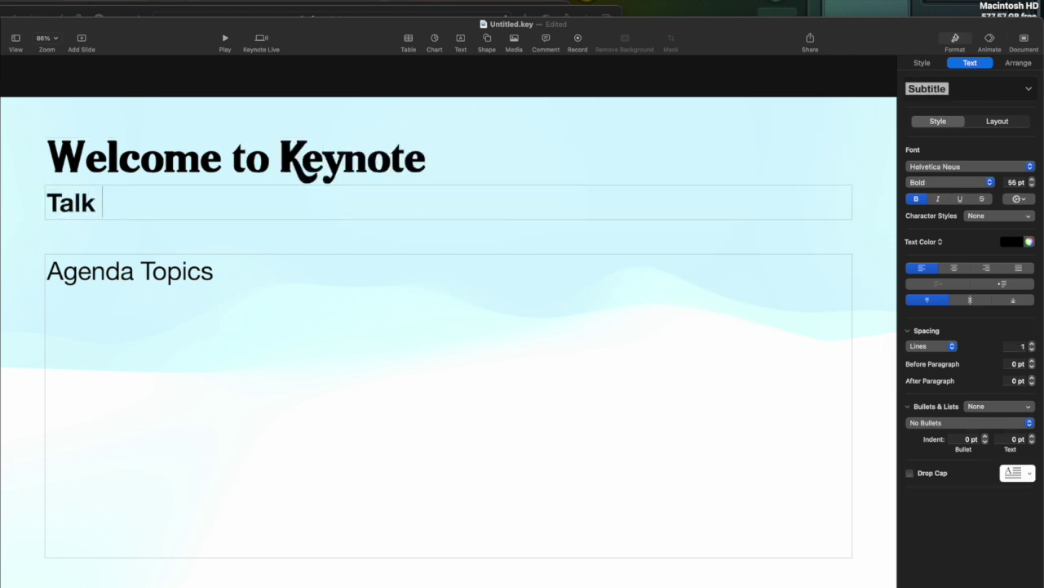
type("about keynot")
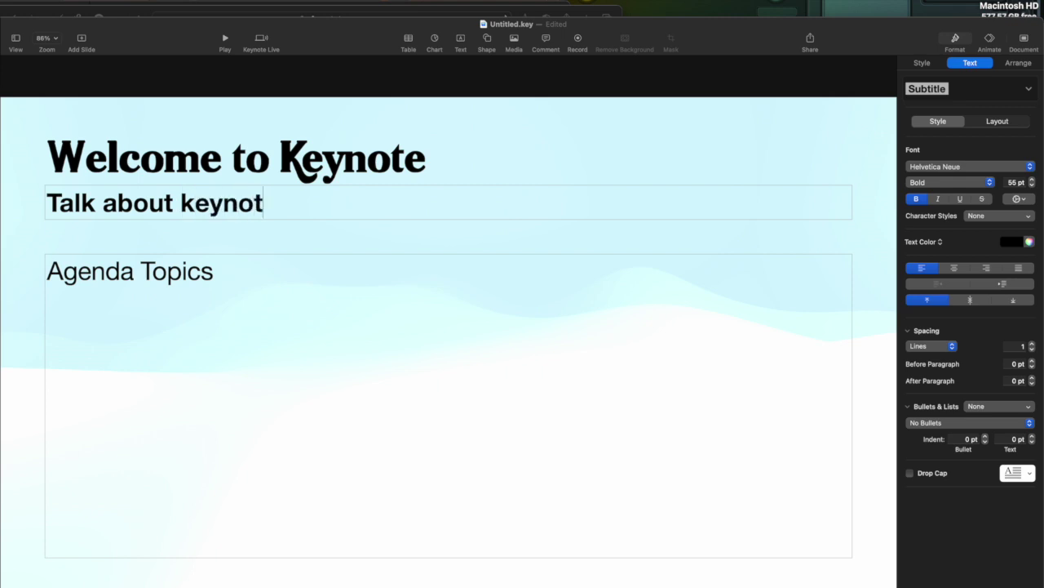
type("e")
Replace the agenda topics placeholder with two lines, "Getting Start" and "Slides".
left_click(75, 324)
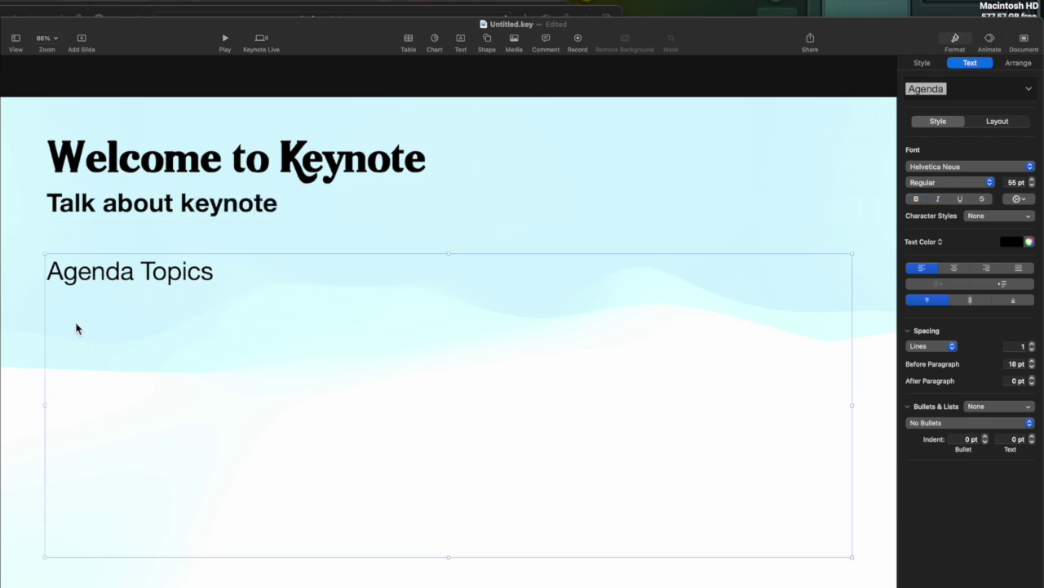
type("Getting")
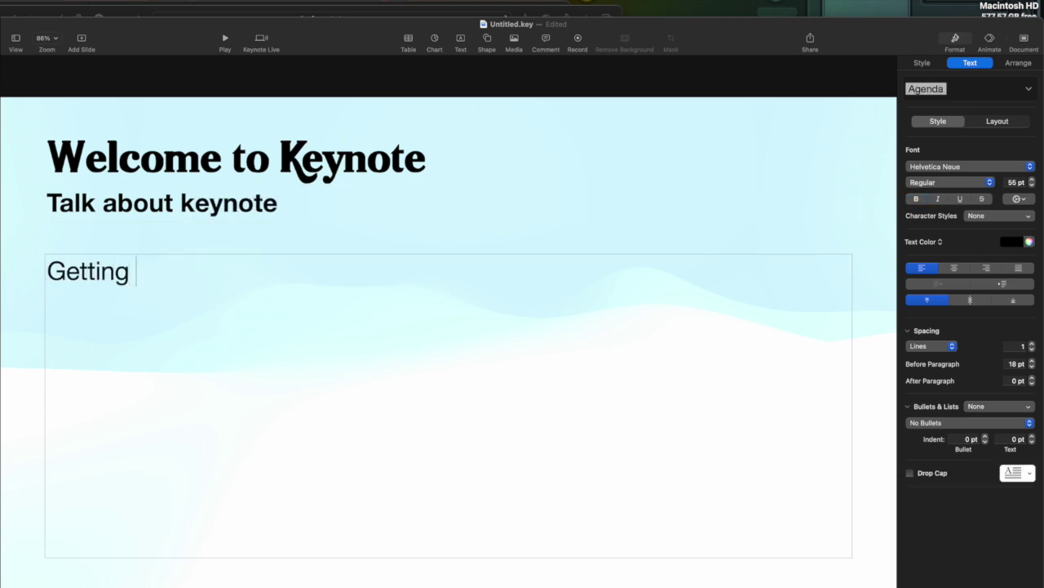
type(" Start ")
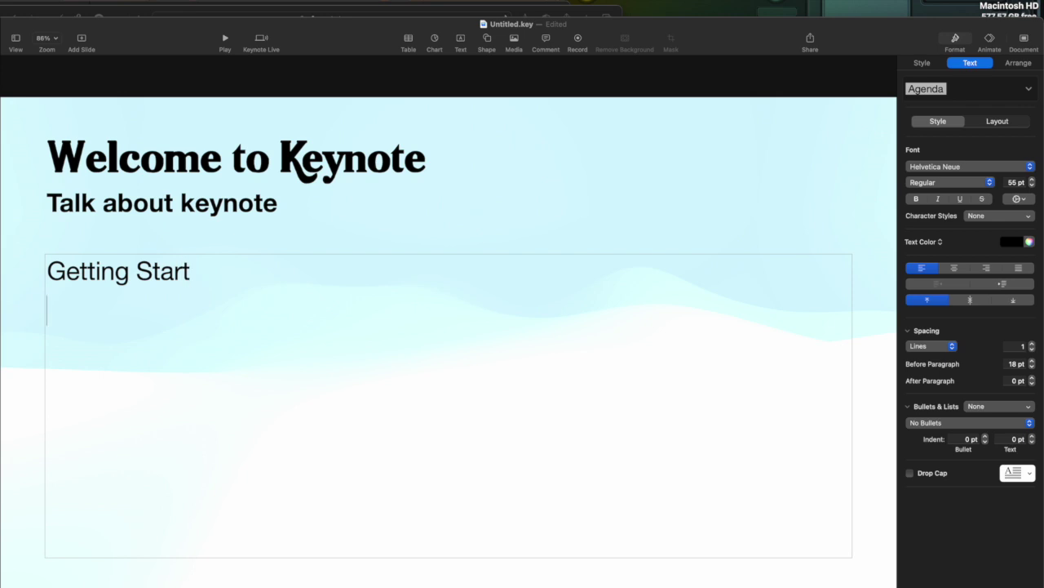
type("Slides")
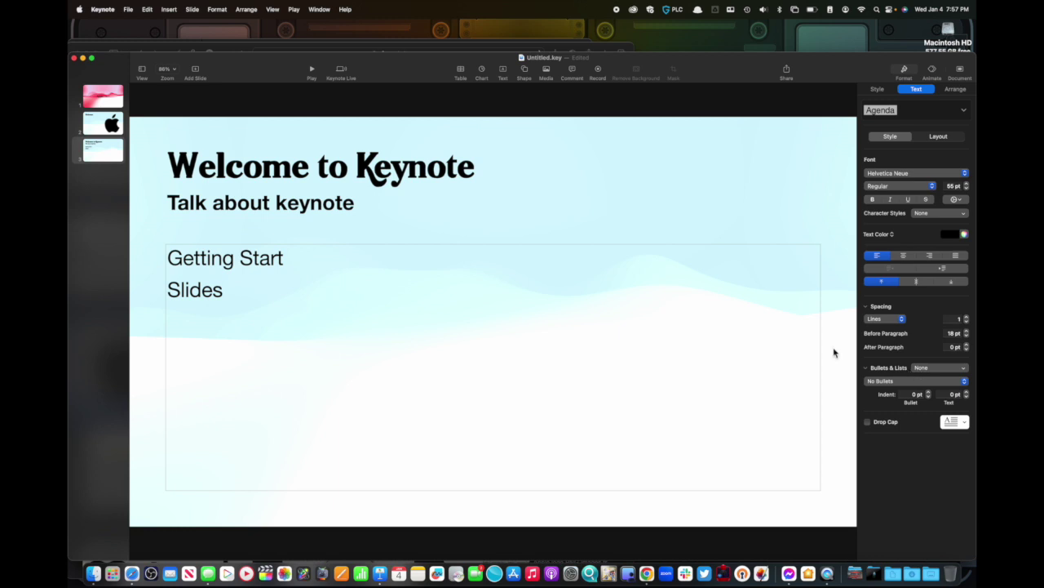
Apply the Bullet list style to the "Getting Start" and "Slides" agenda topics.
left_click_drag(233, 306, 154, 240)
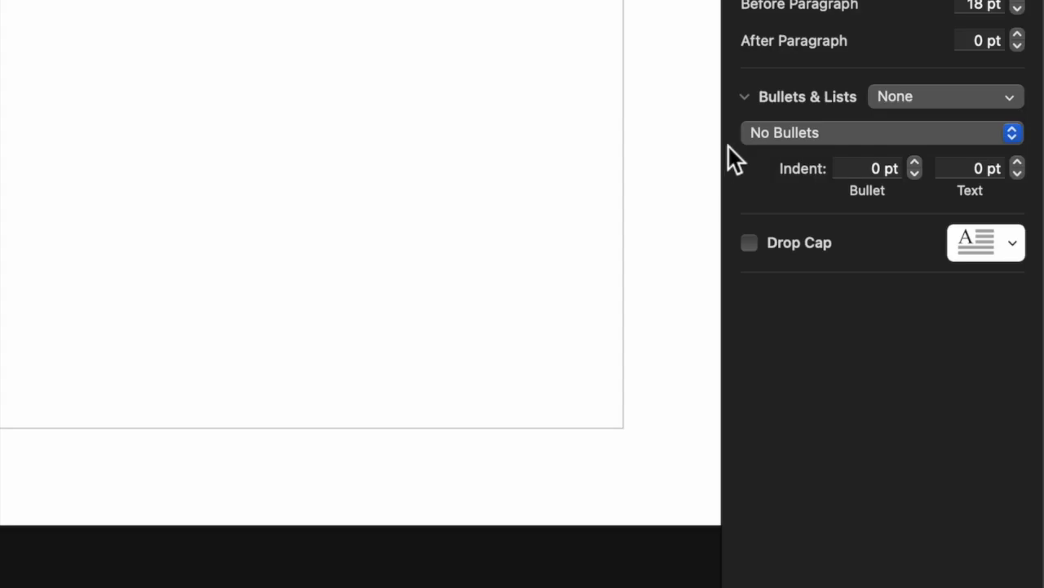
left_click(917, 96)
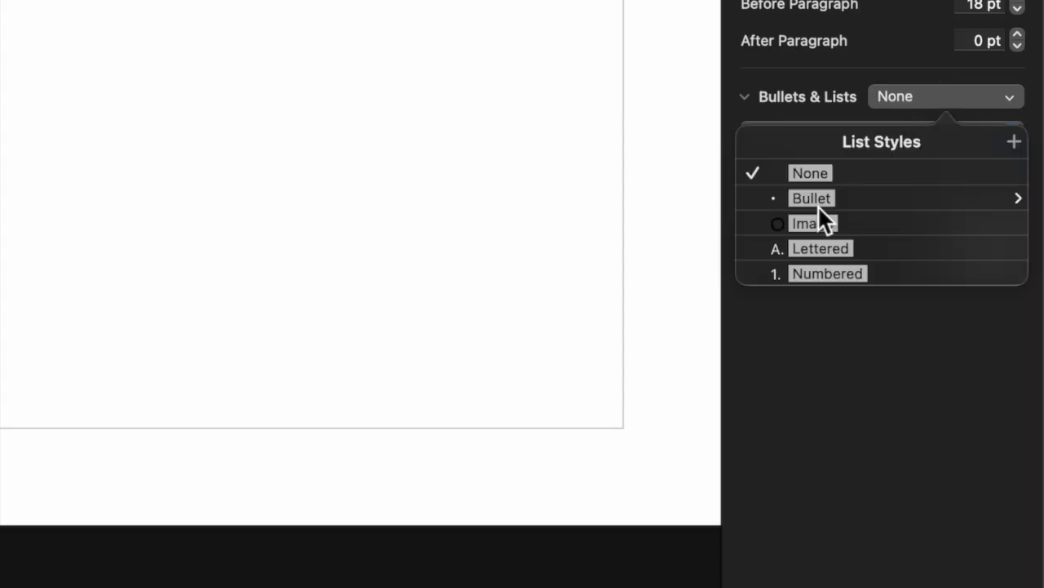
left_click(818, 201)
left_click(299, 375)
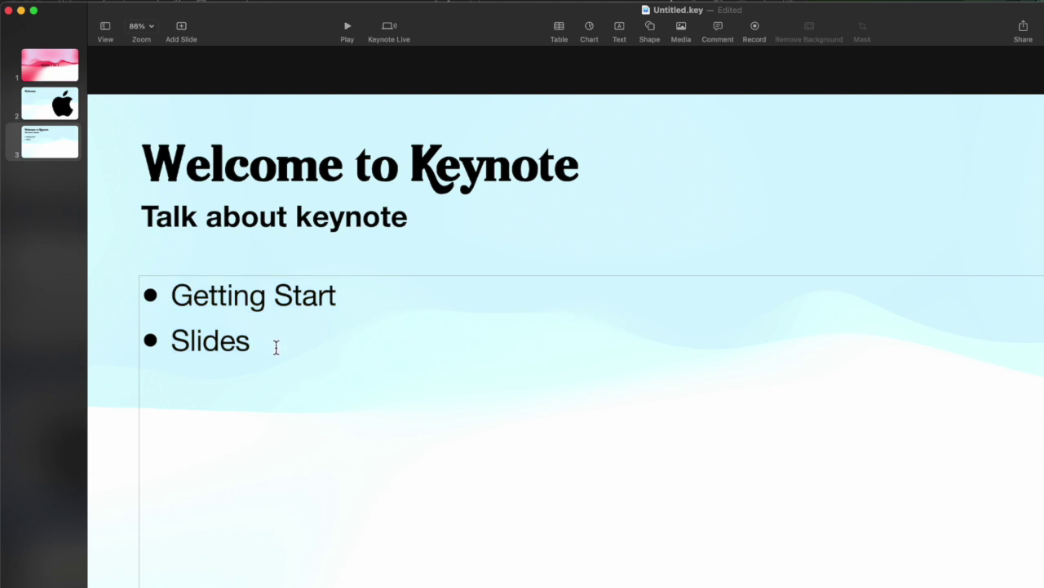
Go back to the first slide, "Apple 1 to 1".
left_click(65, 51)
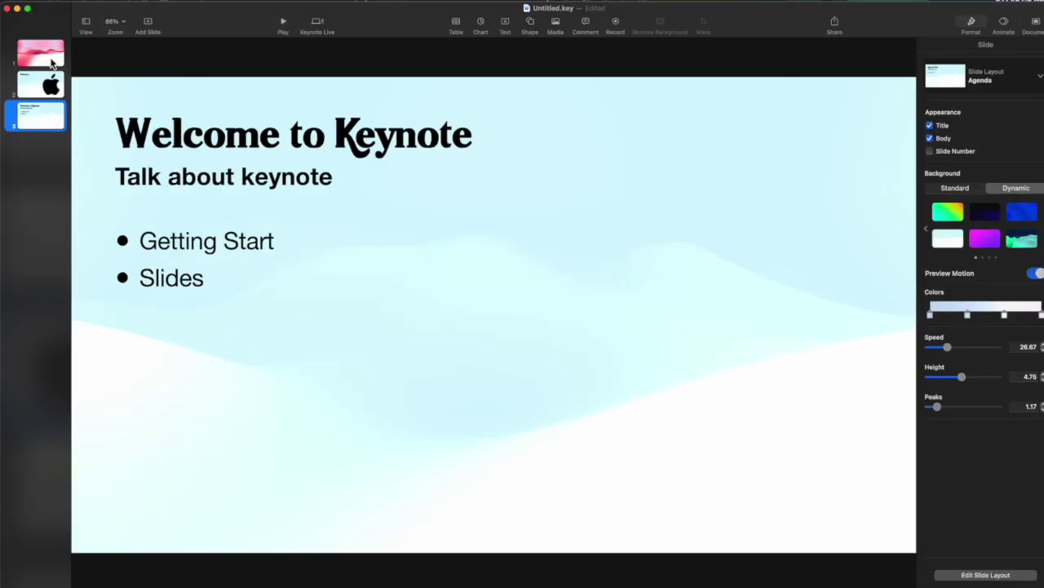
left_click(53, 63)
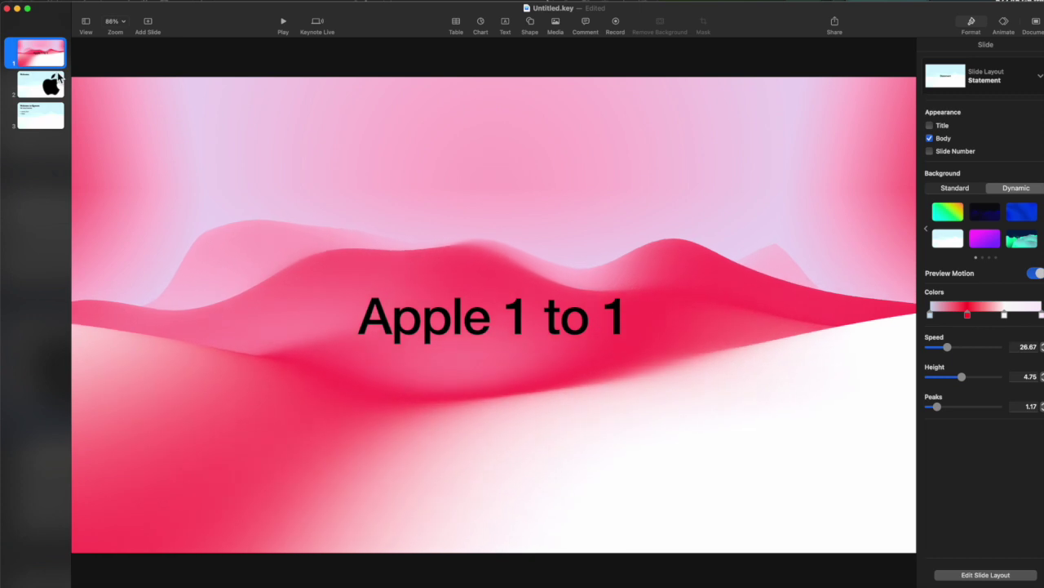